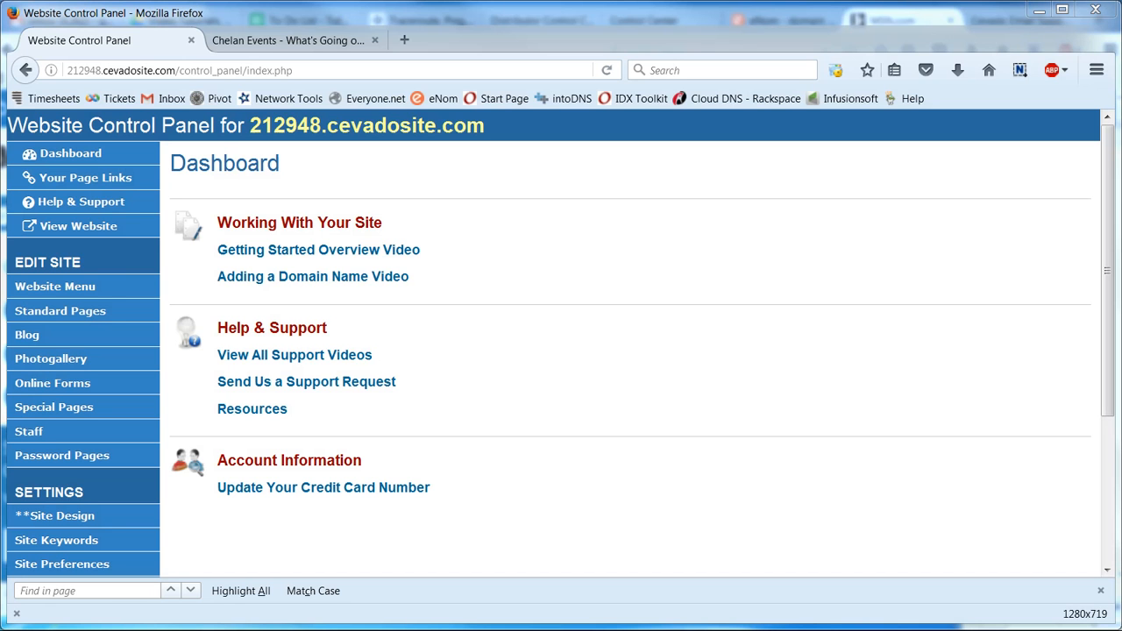
Step: Compare the public Marketing Tips page with the dashboard, then go to Password Pages
left_click(266, 41)
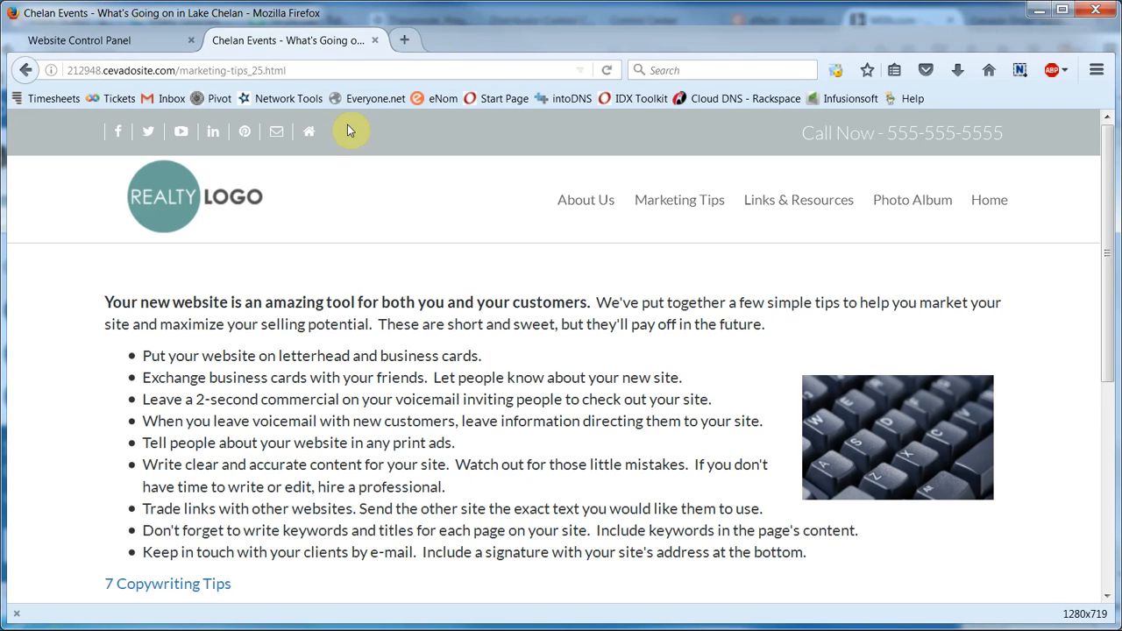
left_click(124, 41)
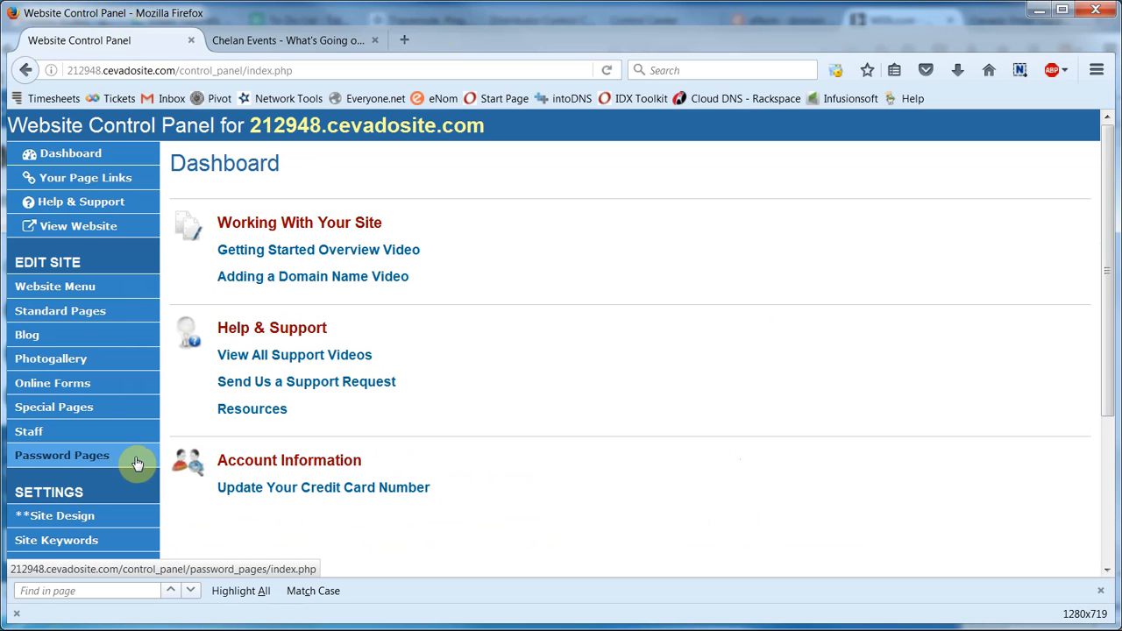
left_click(268, 39)
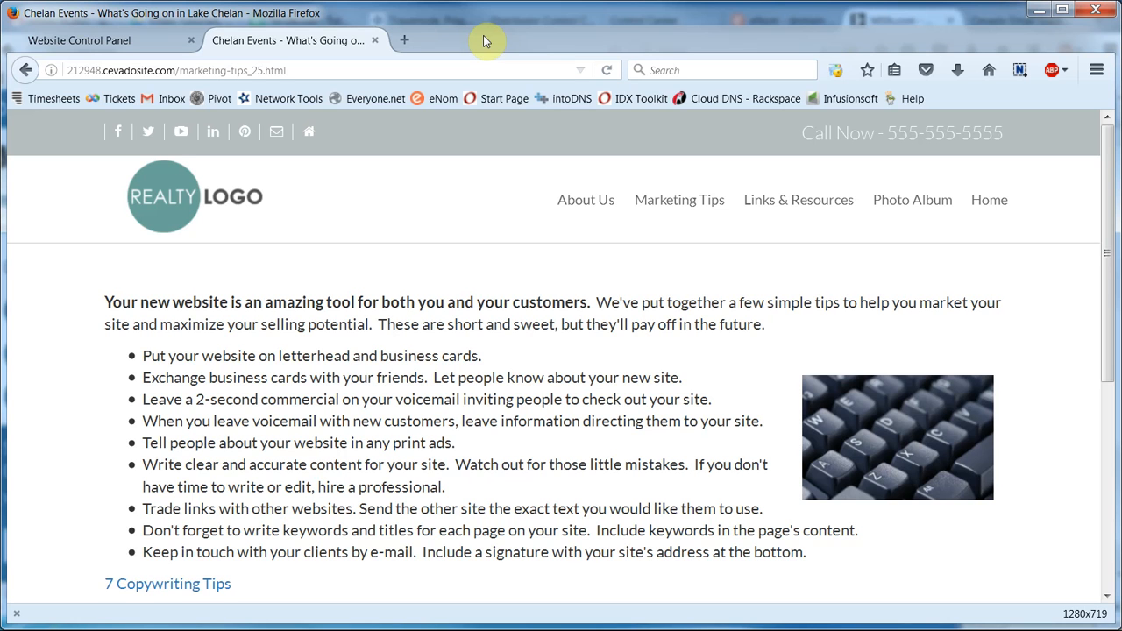
left_click(123, 43)
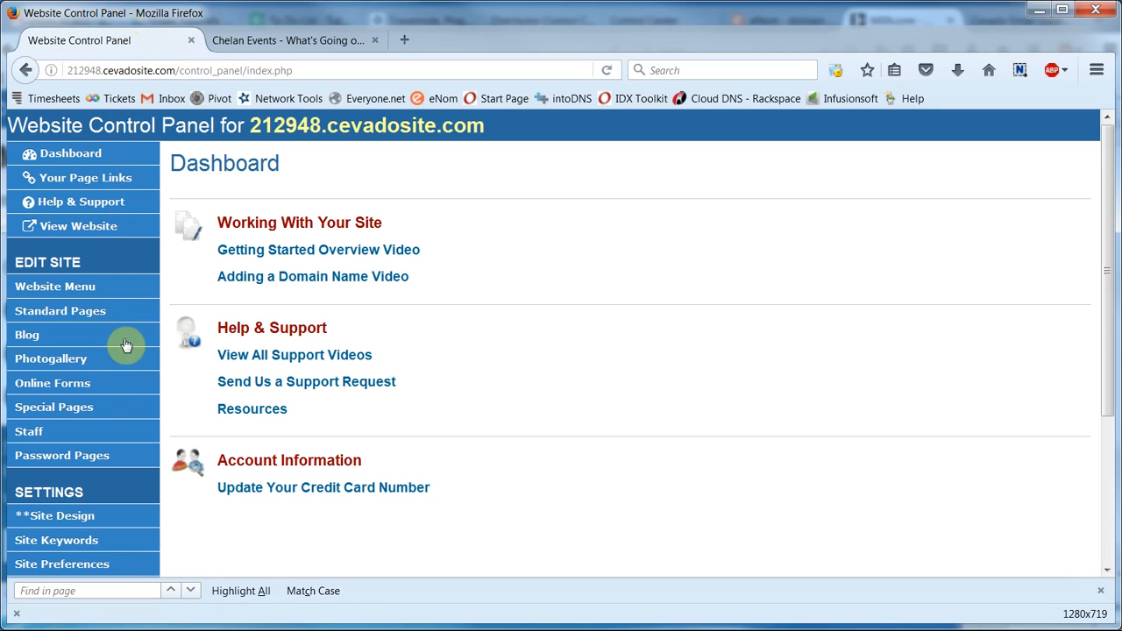
left_click(132, 465)
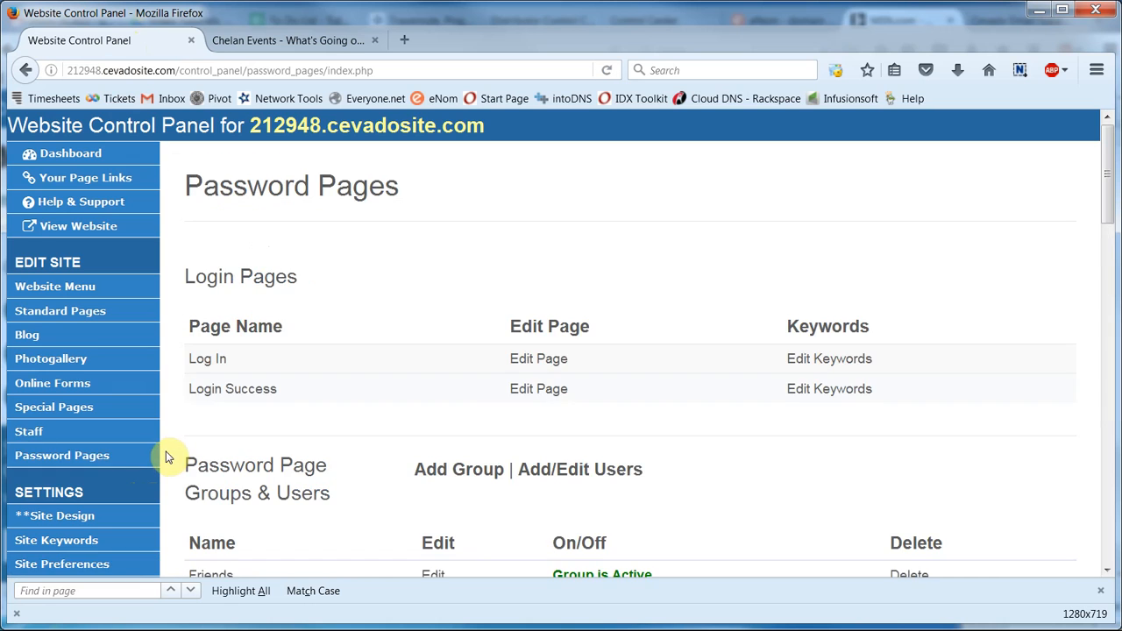
Step: Turn the Marketing Tips lock from red to green in the Pages list
scroll(171, 447, "down", 6)
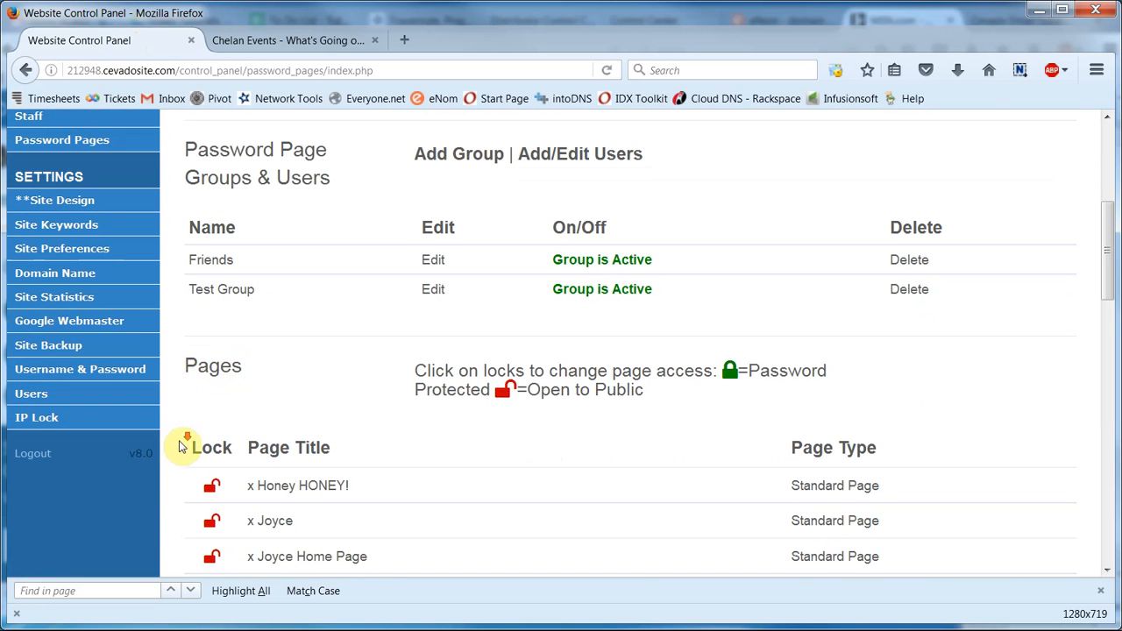
scroll(179, 445, "down", 2)
scroll(180, 446, "down", 5)
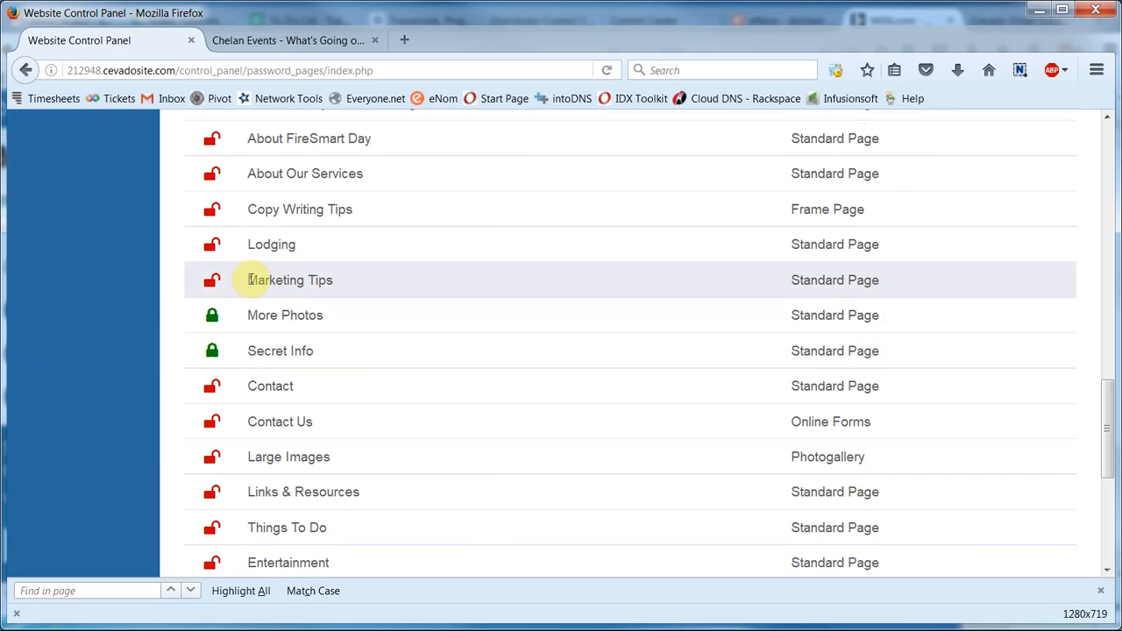
left_click(217, 282)
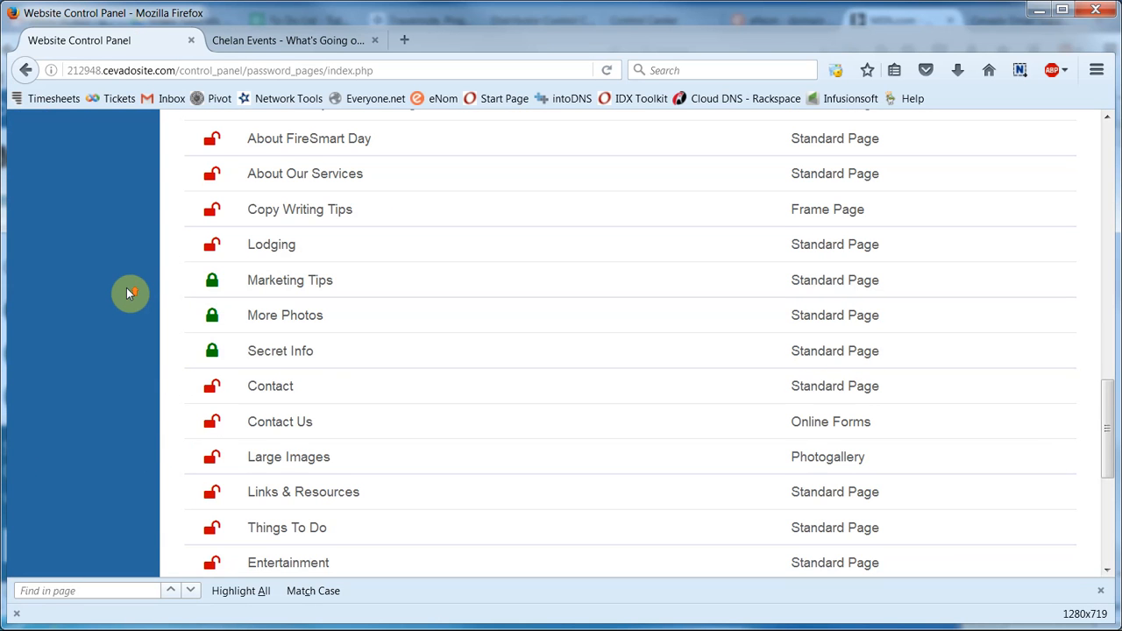
scroll(126, 288, "up", 15)
scroll(126, 293, "up", 2)
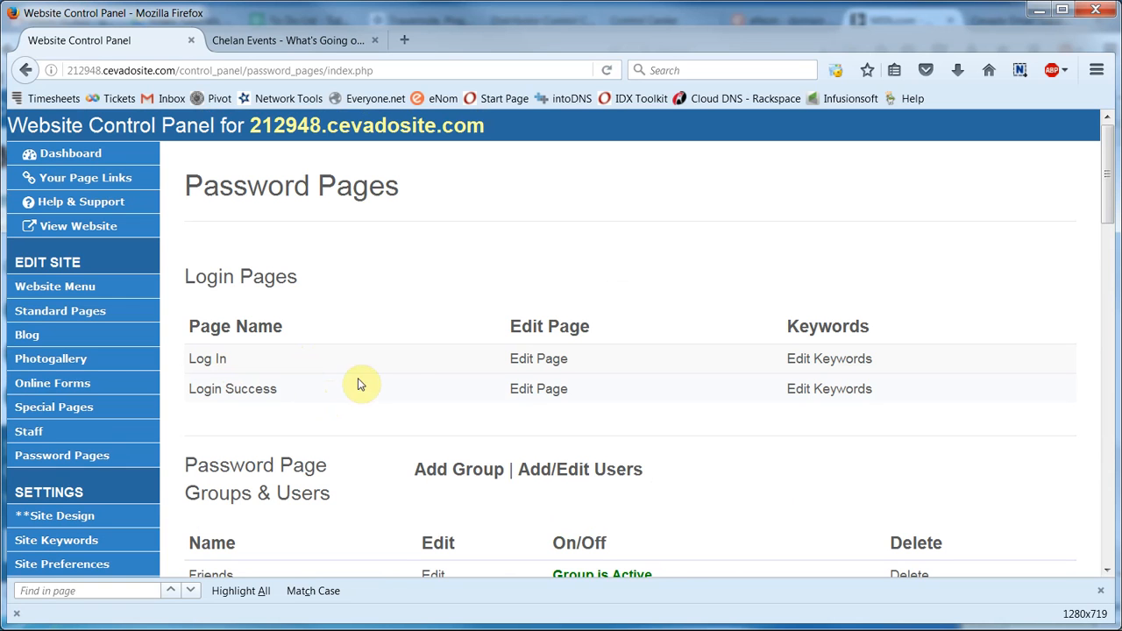
Step: Italicize both greeting lines on the Log In page and update the page
left_click(512, 362)
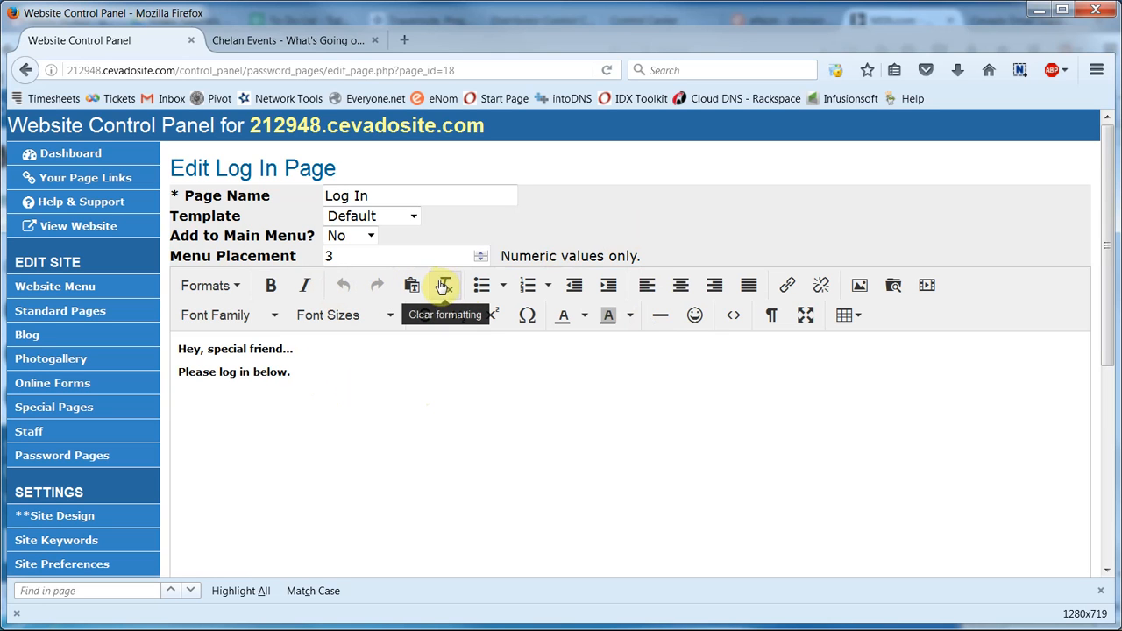
left_click_drag(295, 373, 178, 354)
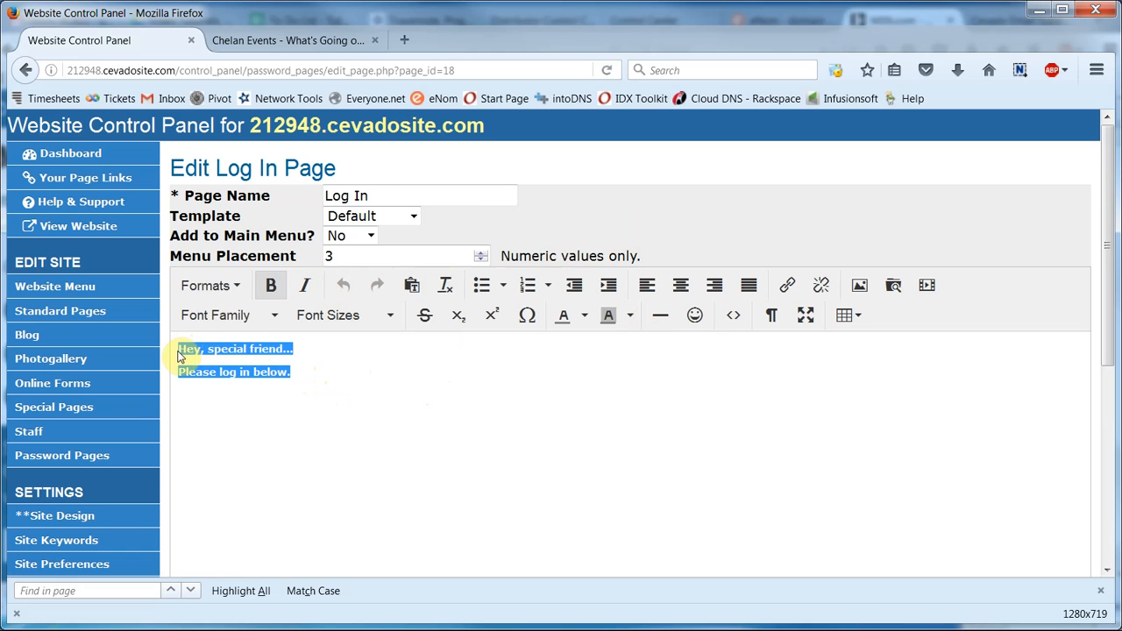
left_click(304, 285)
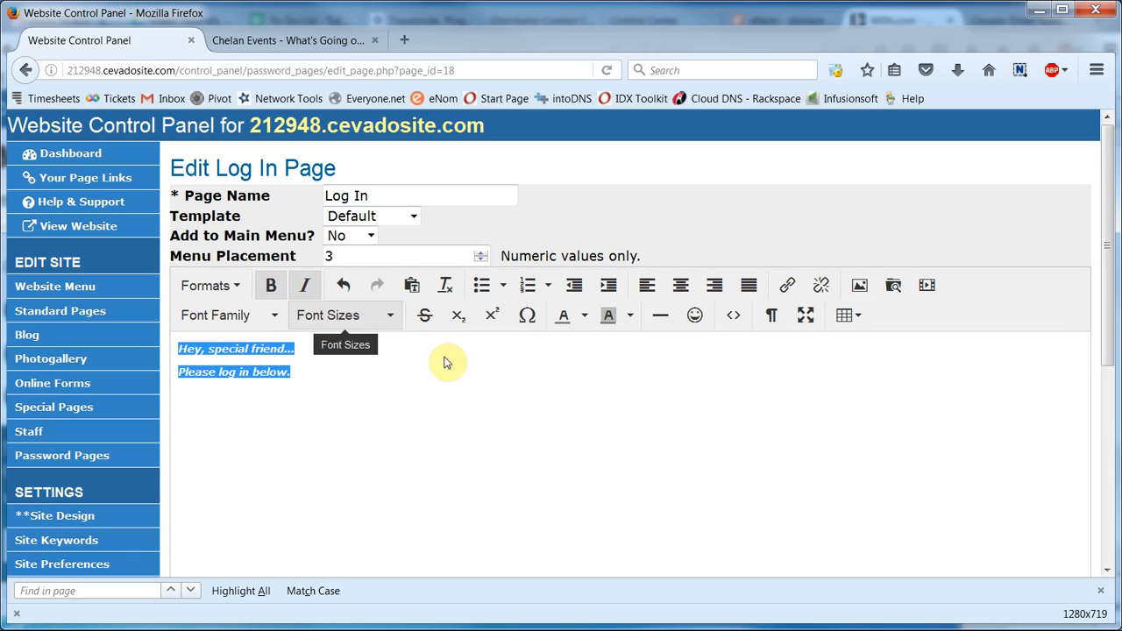
left_click(571, 371)
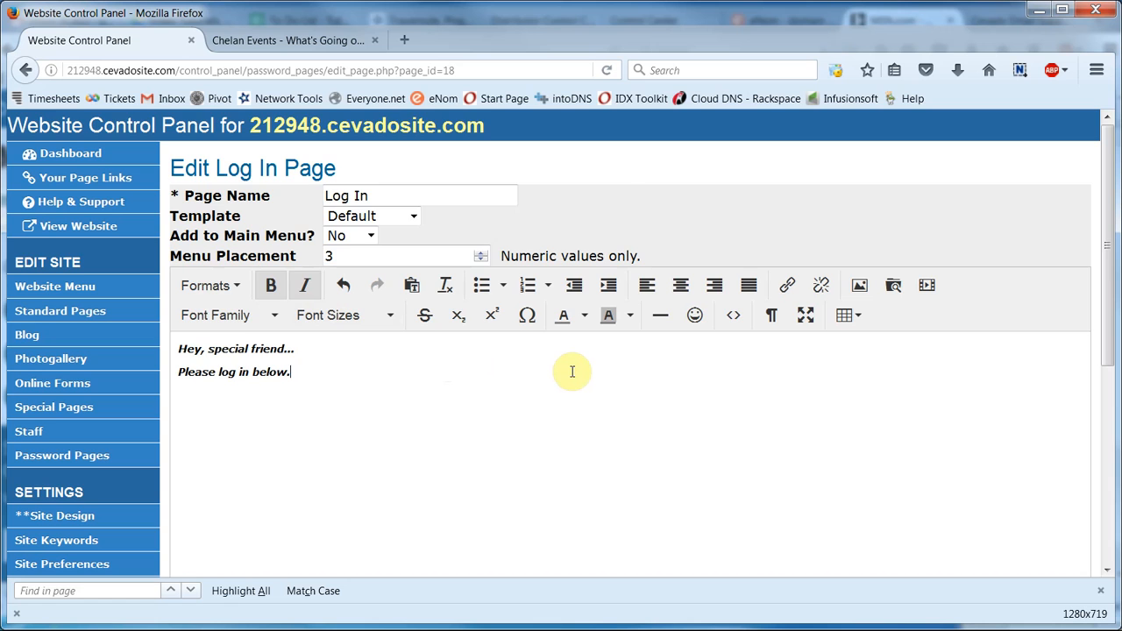
scroll(571, 372, "down", 5)
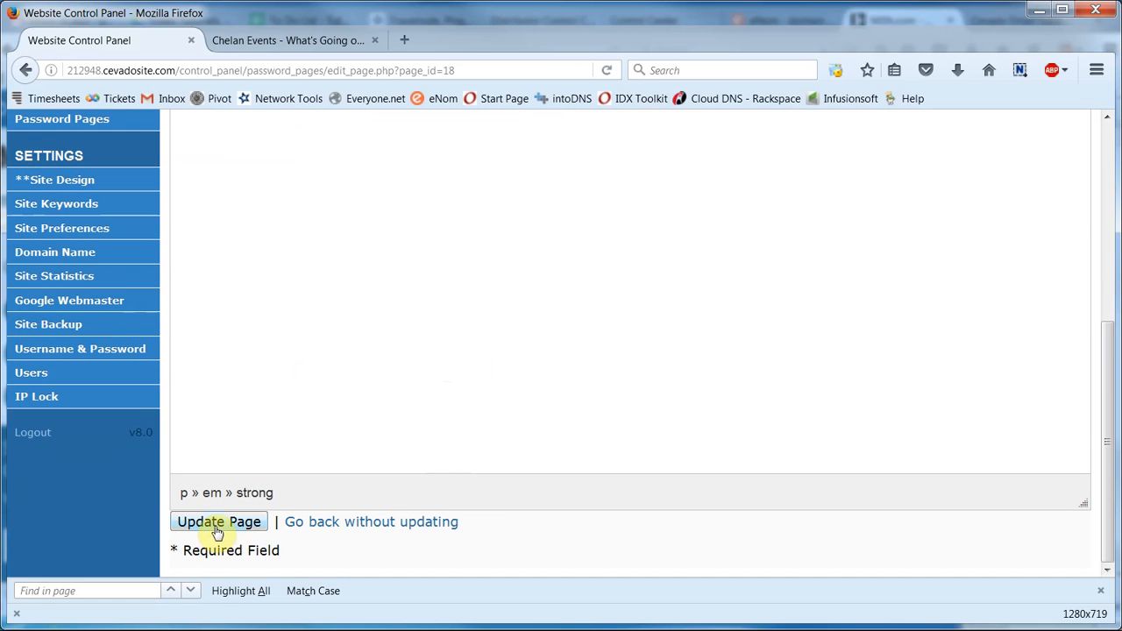
left_click(214, 523)
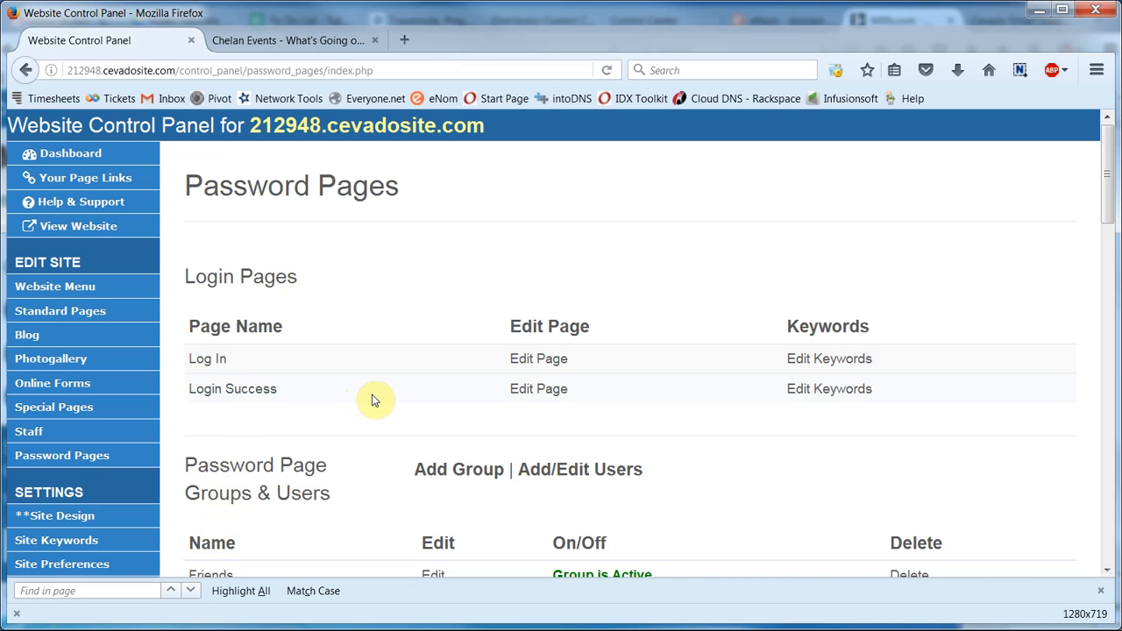
Step: Make the Login Success congratulations sentence bold and italic, then update the page
left_click(536, 389)
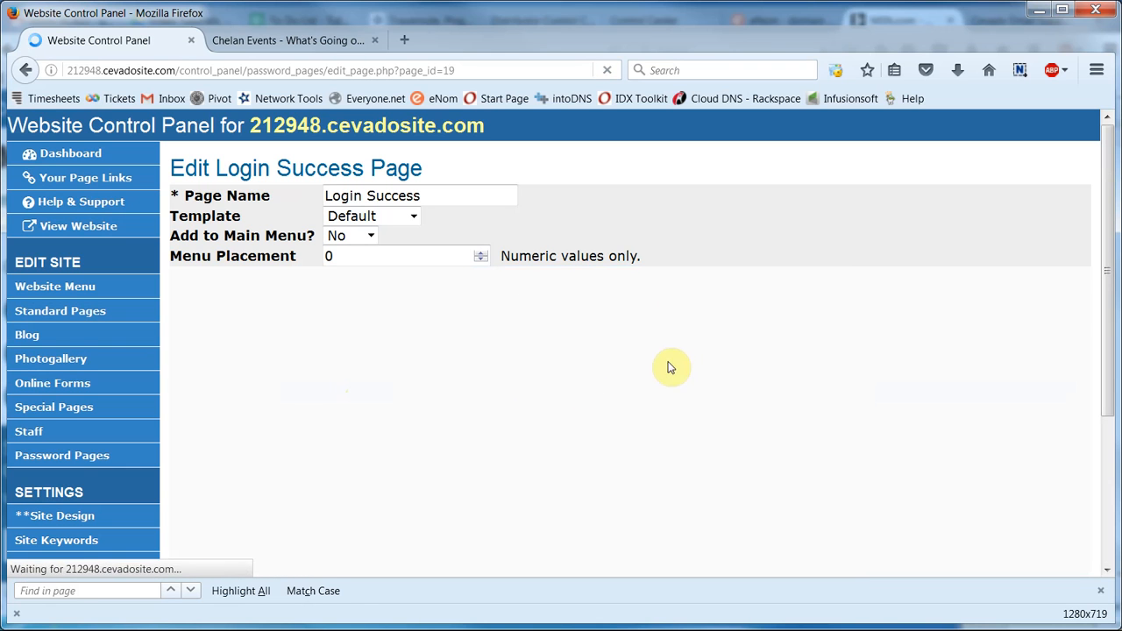
left_click_drag(514, 350, 178, 347)
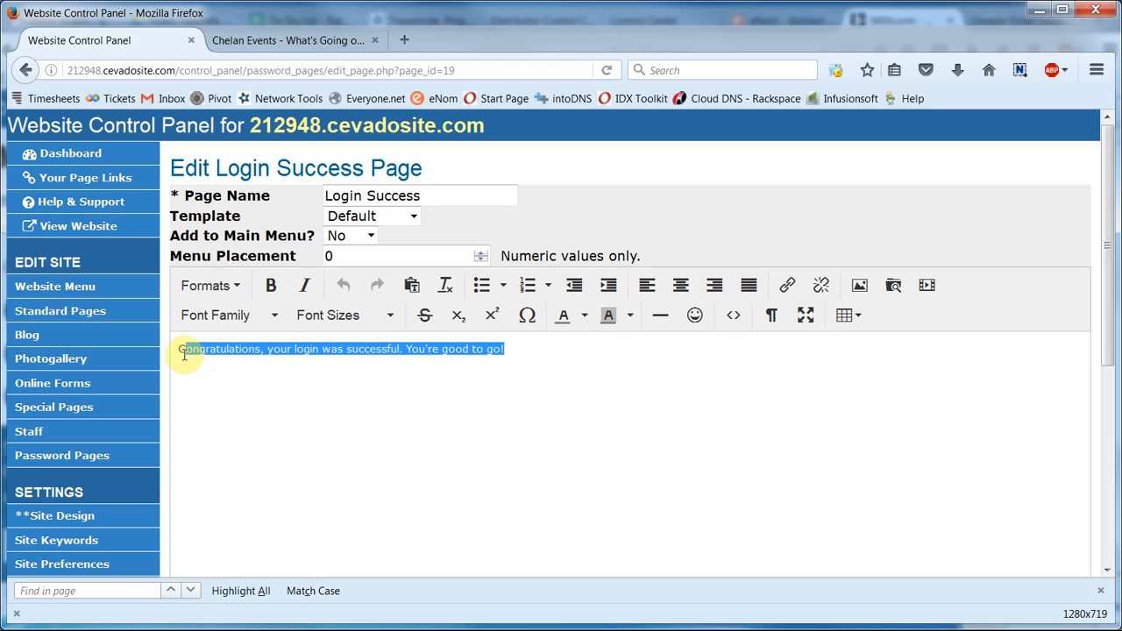
left_click(271, 286)
left_click(304, 287)
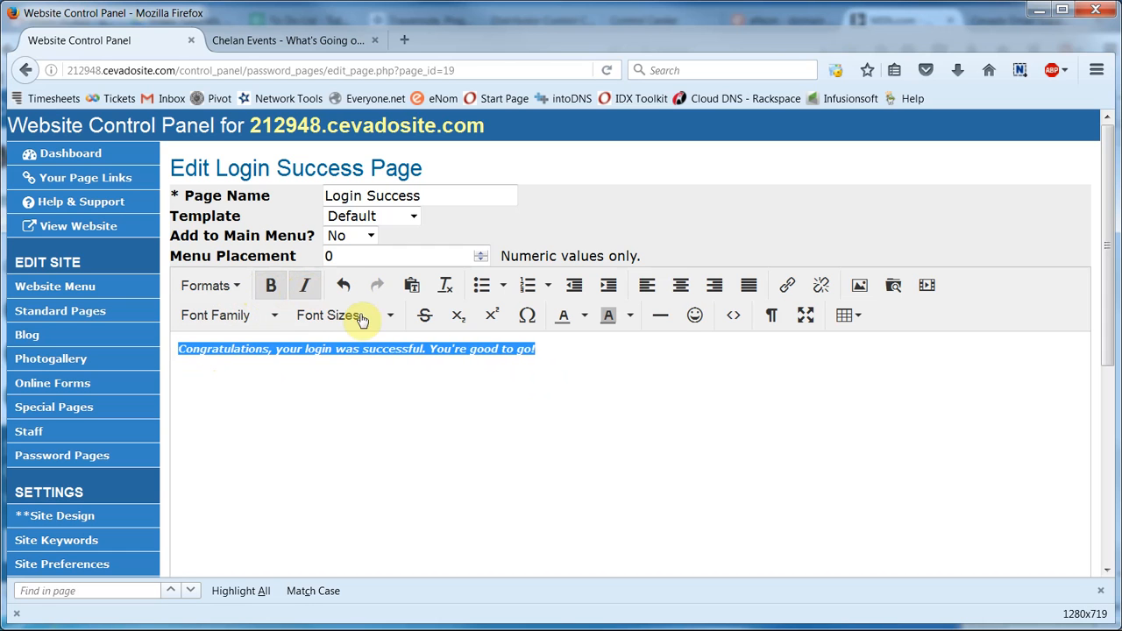
left_click(659, 387)
scroll(664, 396, "down", 2)
scroll(664, 397, "down", 2)
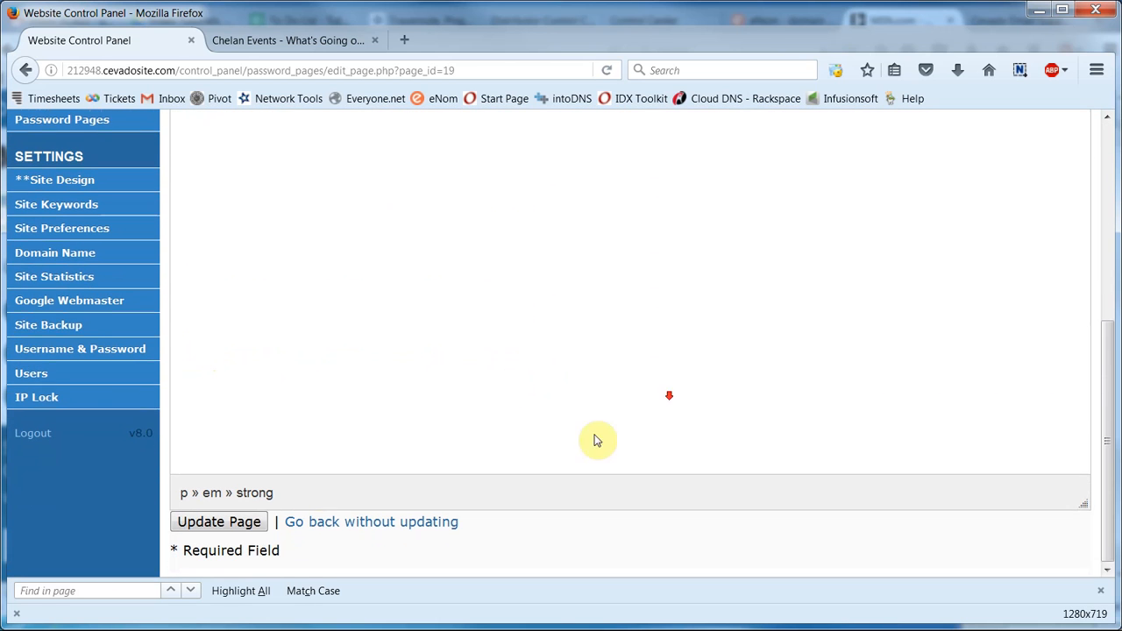
left_click(252, 528)
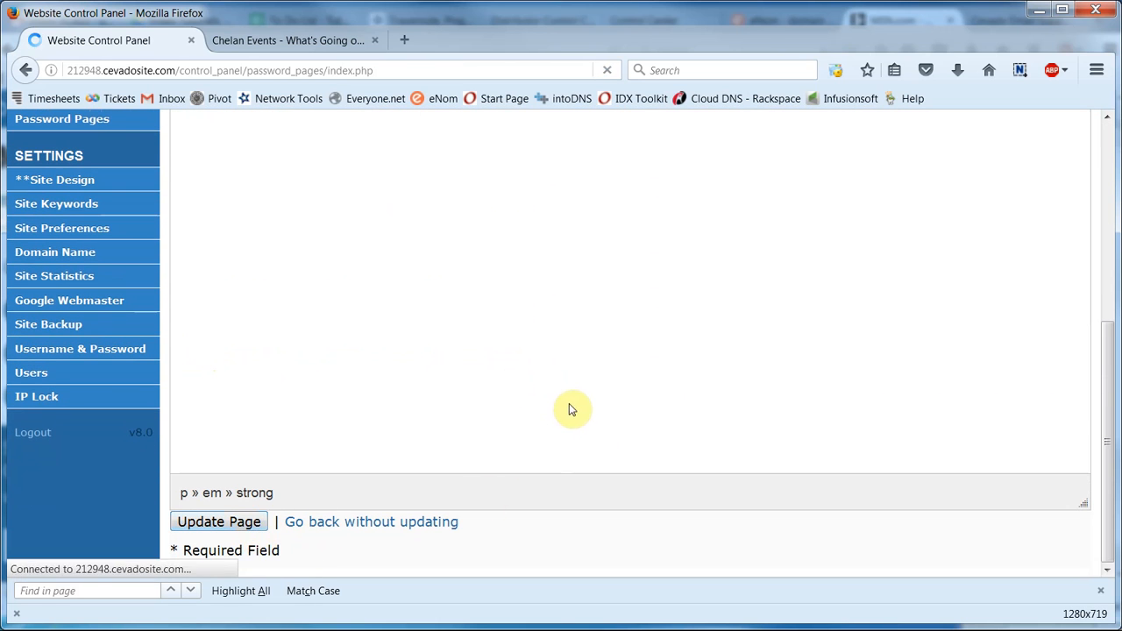
scroll(421, 409, "down", 2)
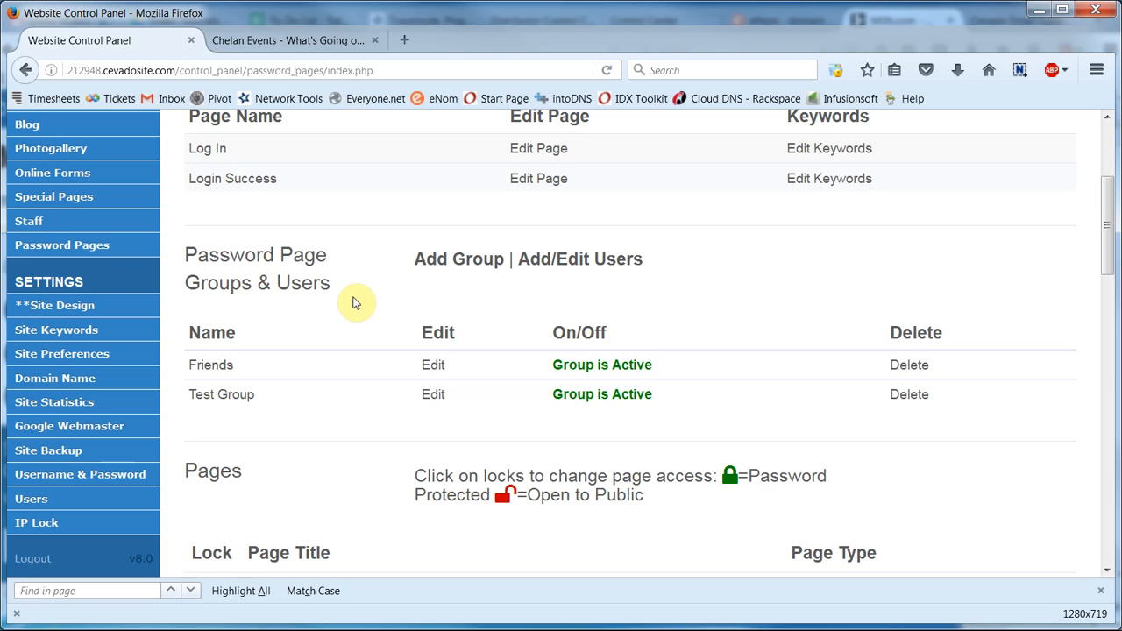
Step: Add a password group 'Friendly Advice' with the Marketing Tips page ticked and save it
left_click(450, 271)
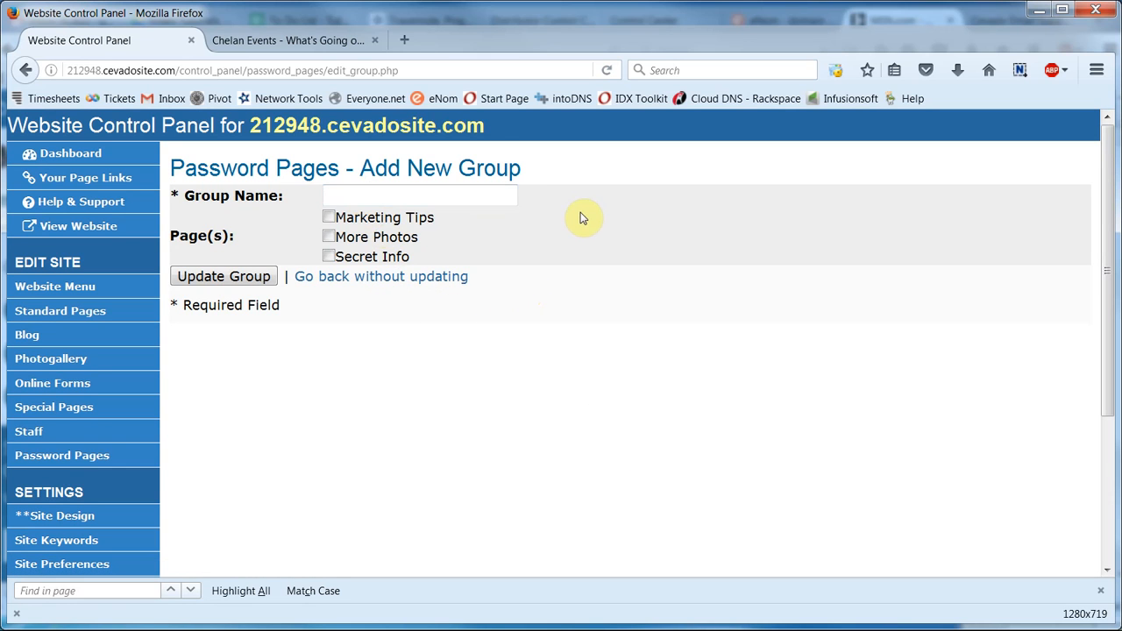
type("Friendly Advice")
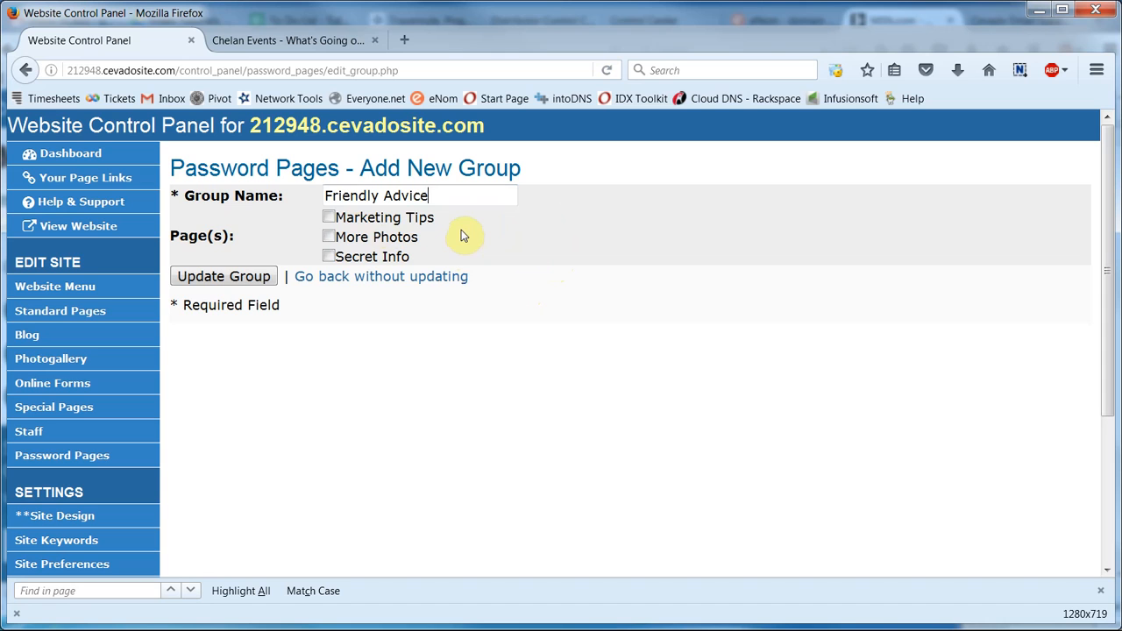
left_click(329, 218)
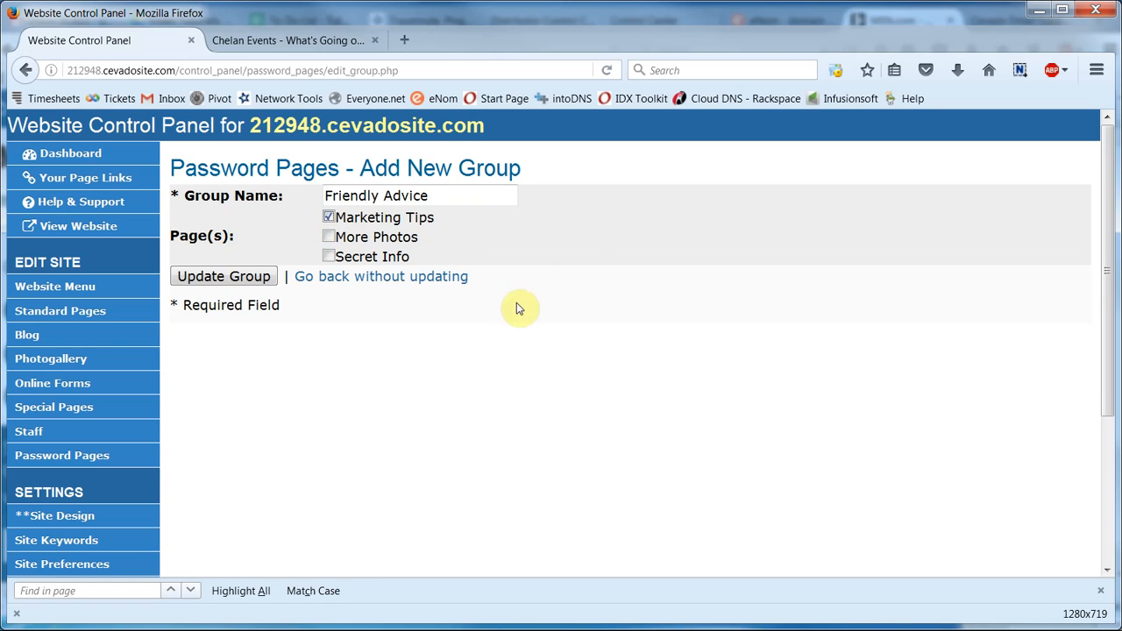
left_click(243, 277)
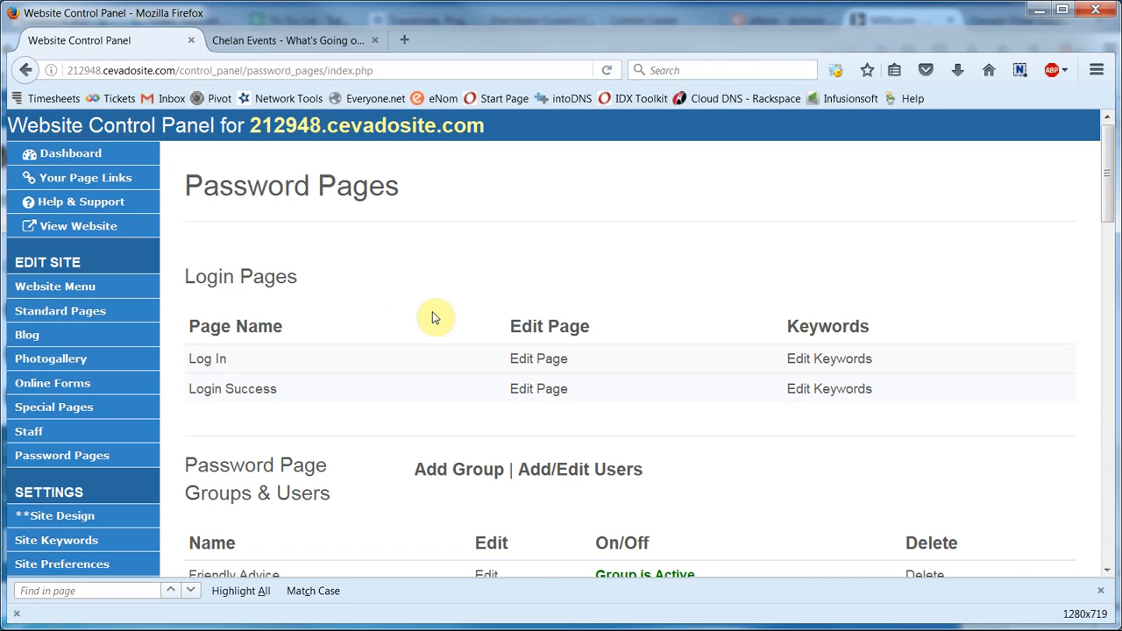
scroll(436, 318, "down", 2)
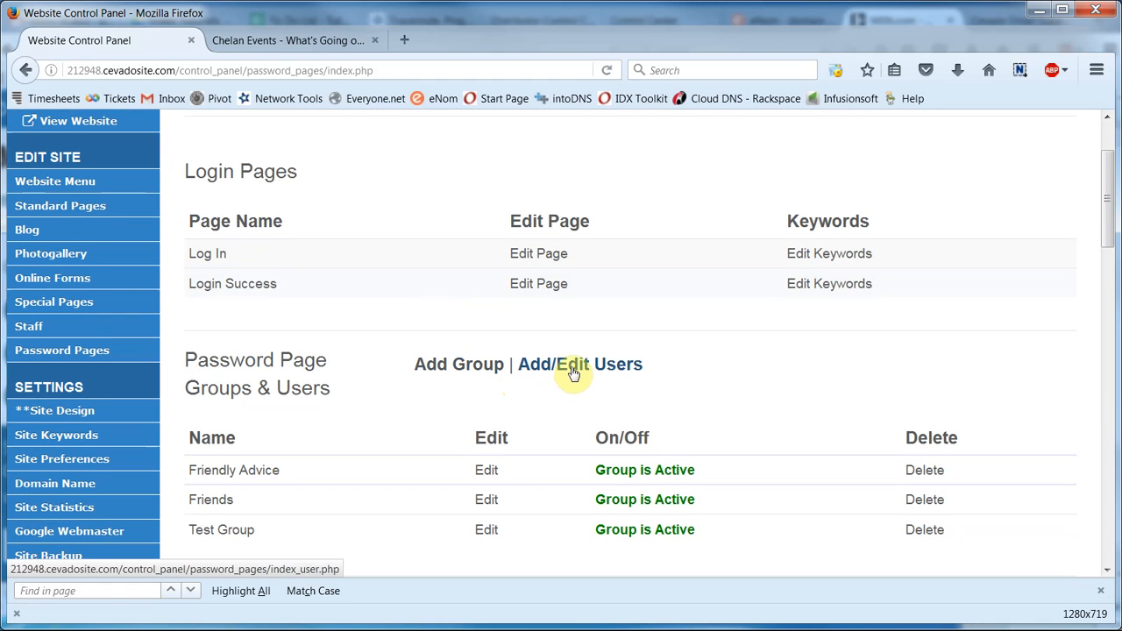
Step: Search users by the Friendly Advice group, find none, and start the Add New User form
left_click(573, 371)
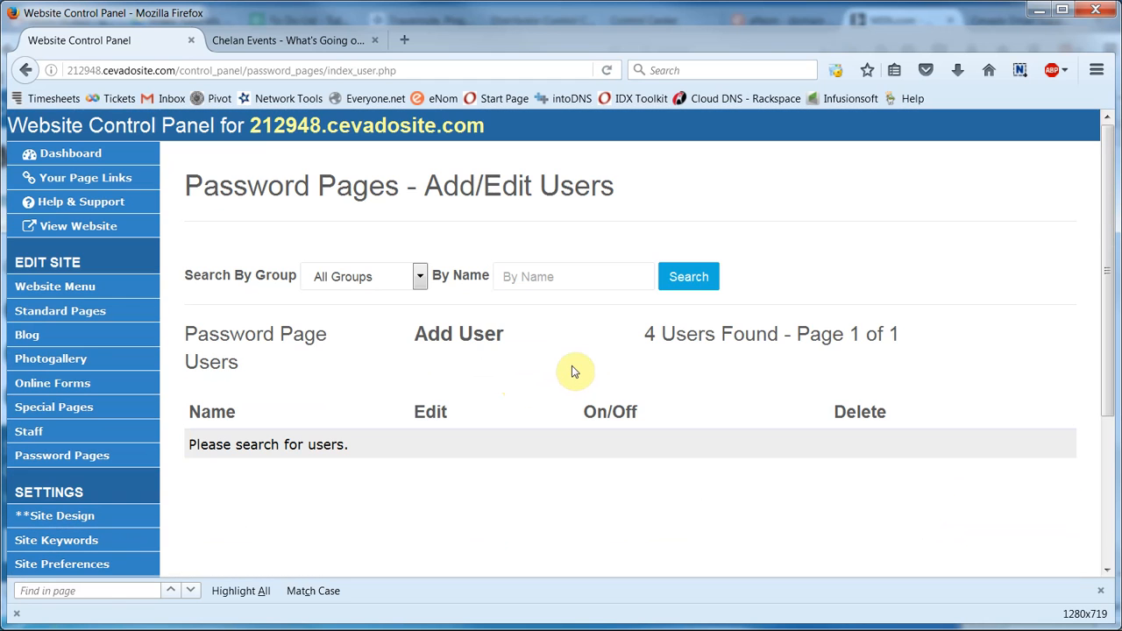
left_click(418, 278)
left_click(379, 315)
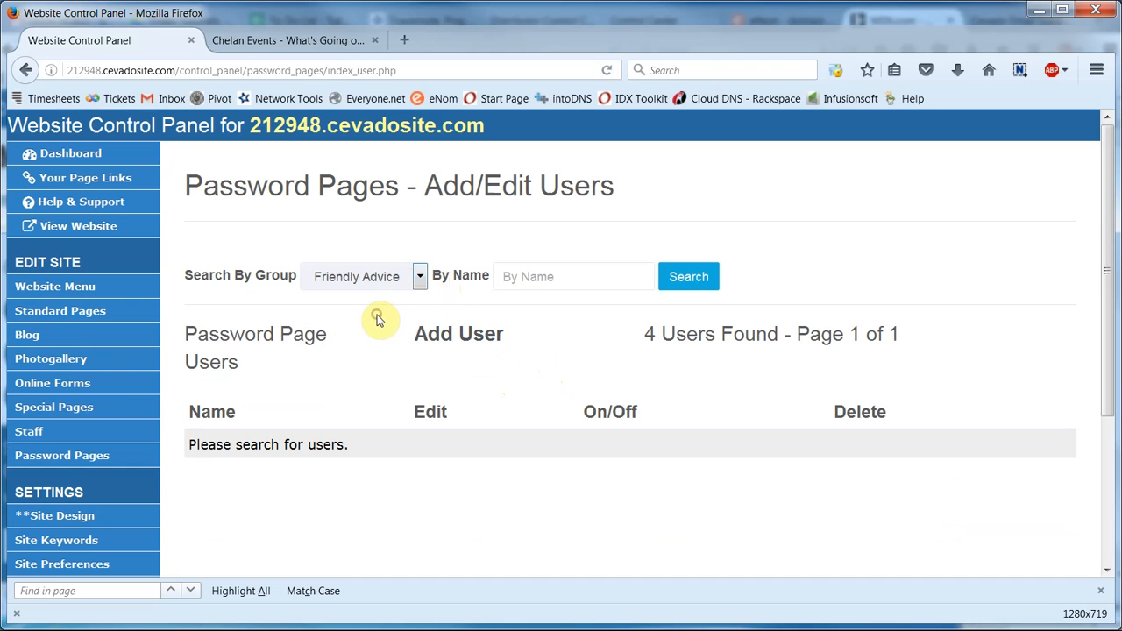
left_click(686, 289)
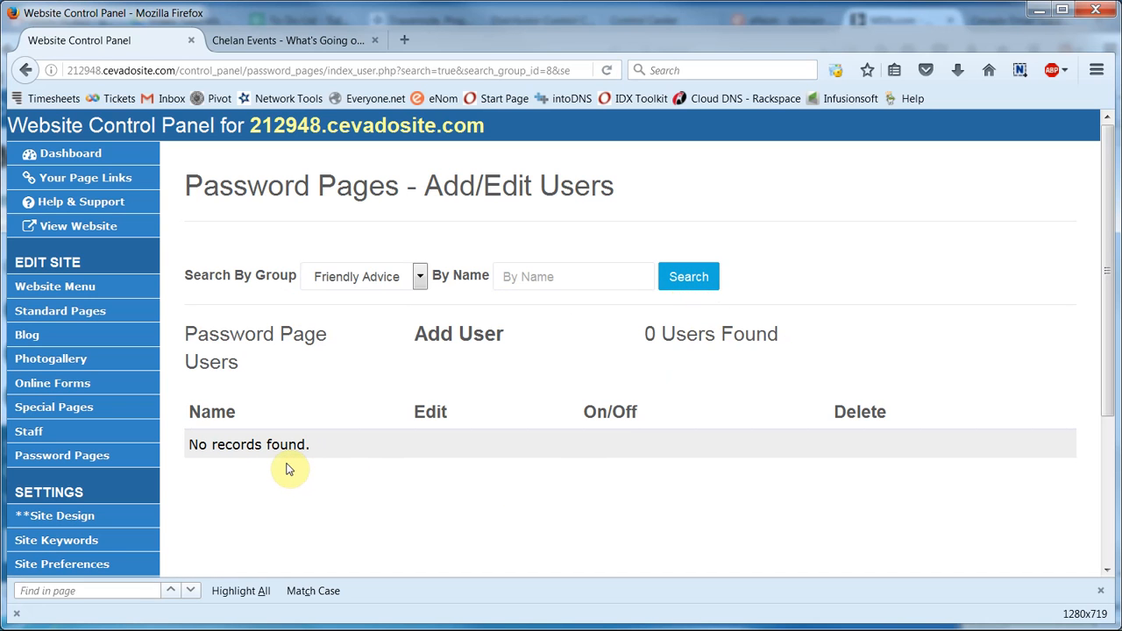
left_click(471, 338)
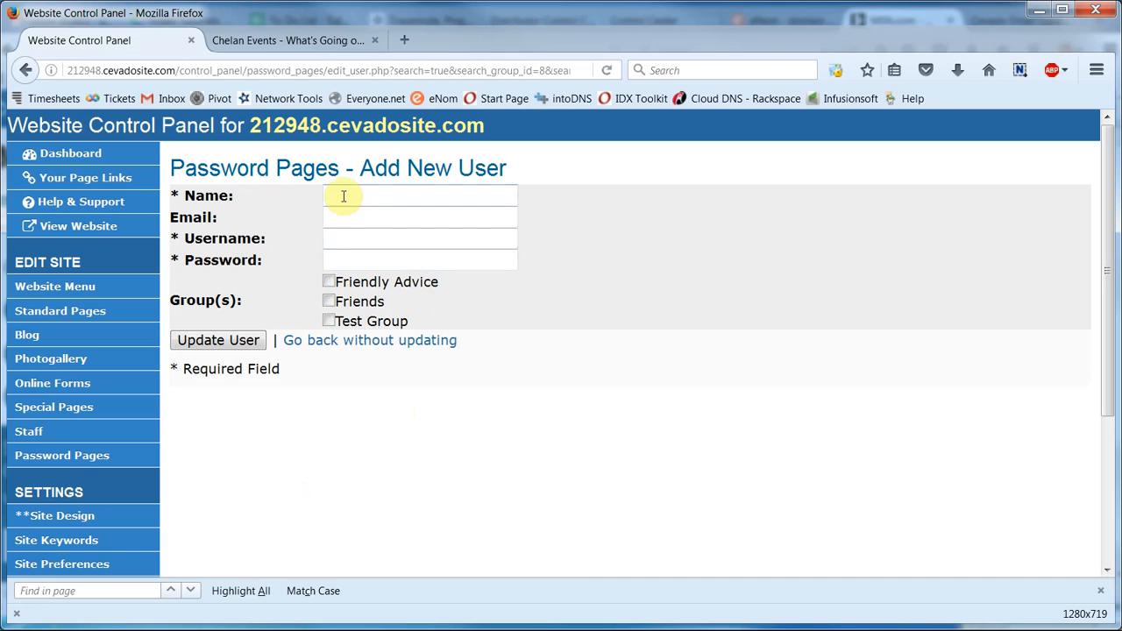
Step: Enter 'Cevado Support' as the new user's name and fill in its e-mail address
type("Cevado Support")
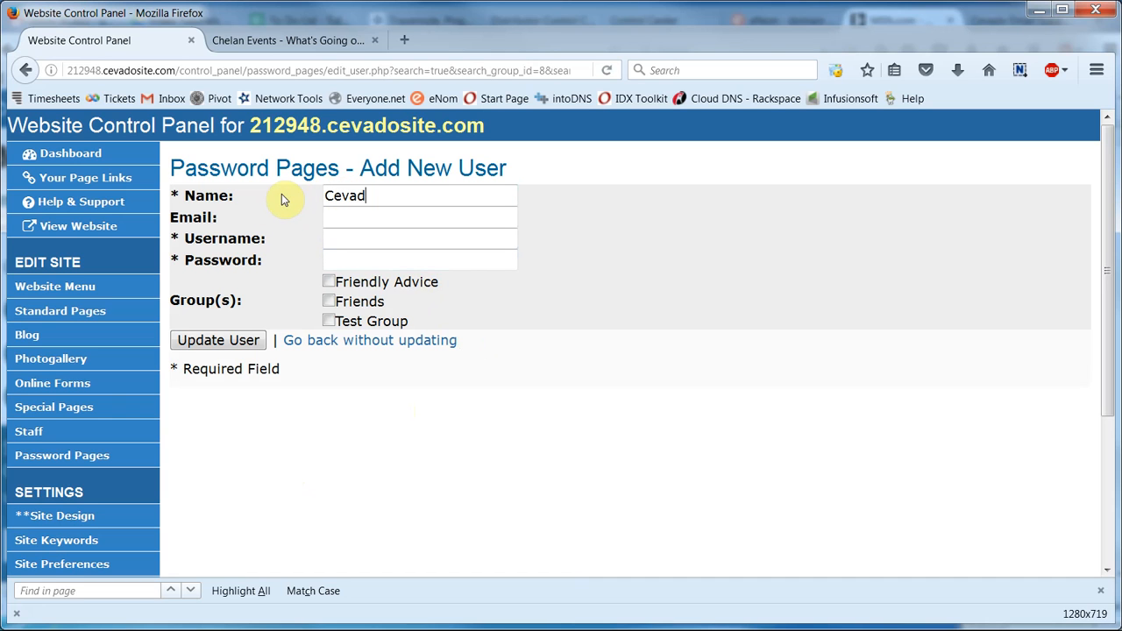
left_click(332, 216)
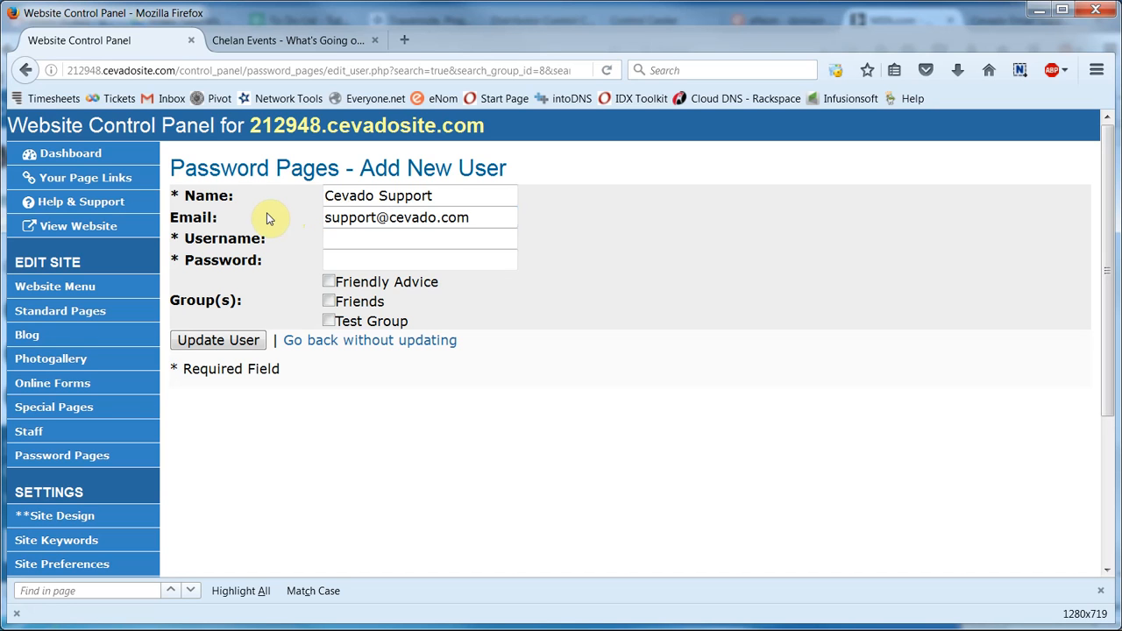
Step: Give the user a username and password, assign it to Friendly Advice, and save
left_click(340, 241)
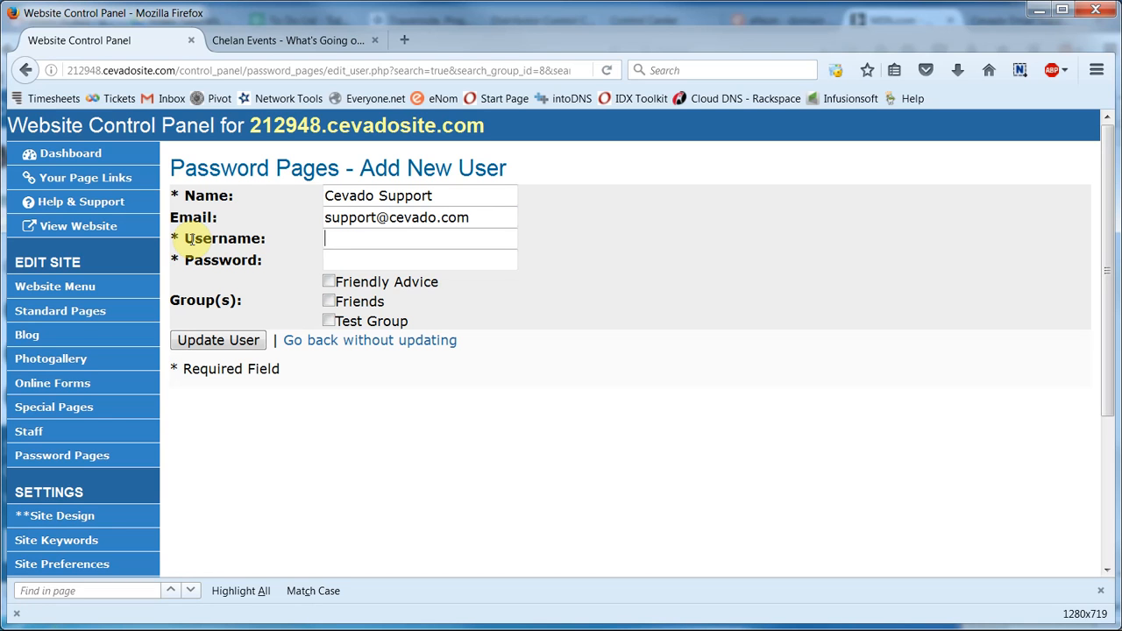
key("Tab")
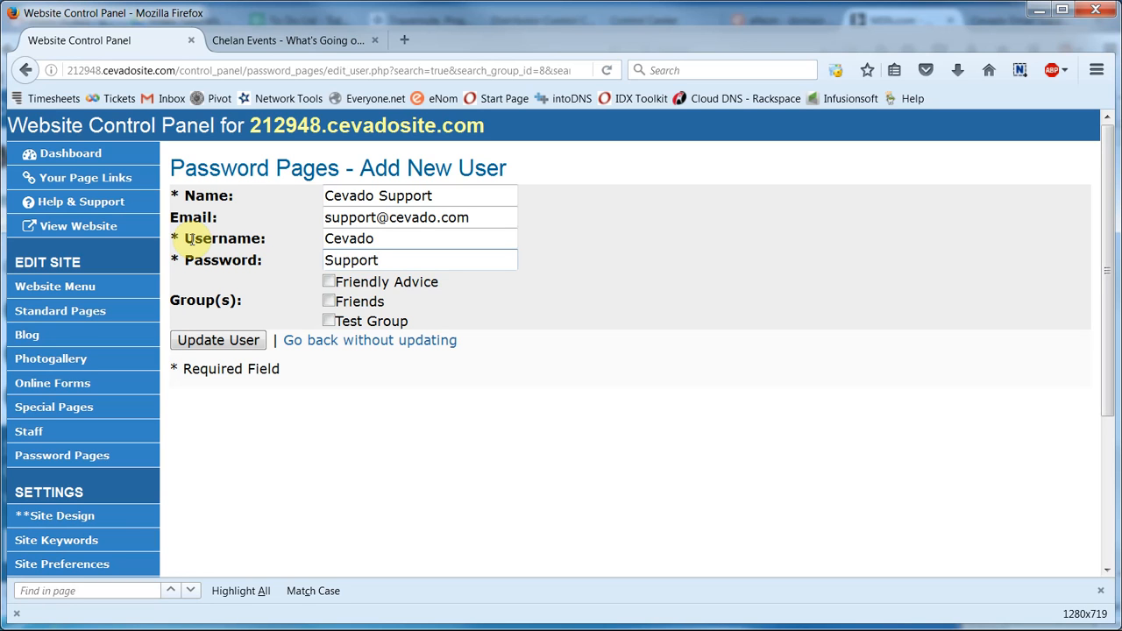
left_click(328, 283)
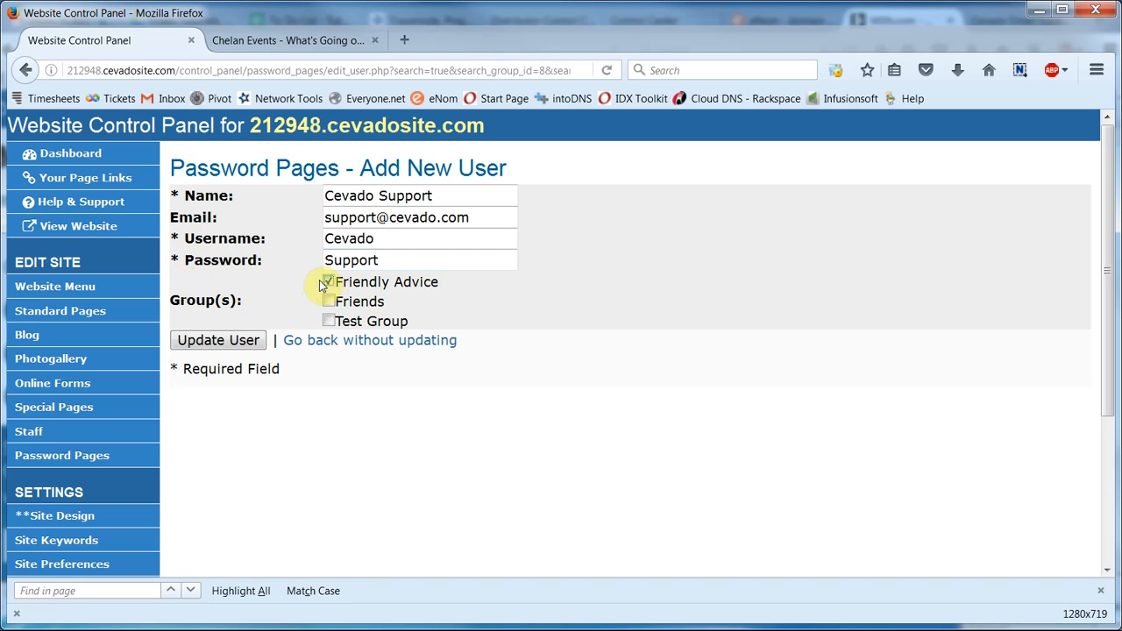
left_click(218, 344)
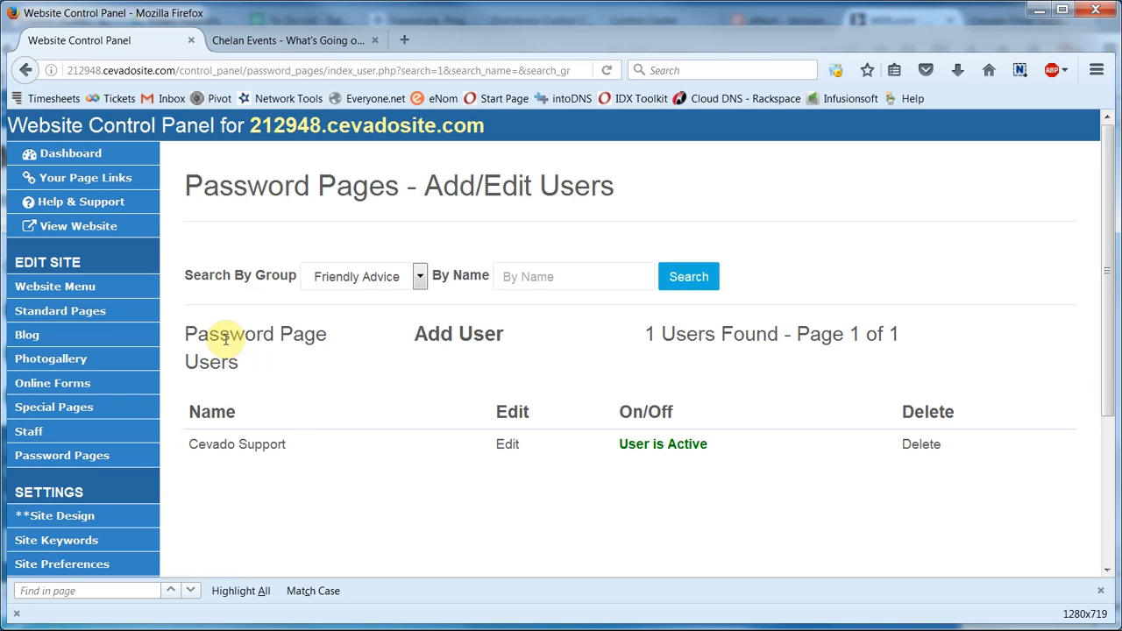
Step: Move the Log In page under Links & Resources in the website menu and save the menu
left_click(92, 286)
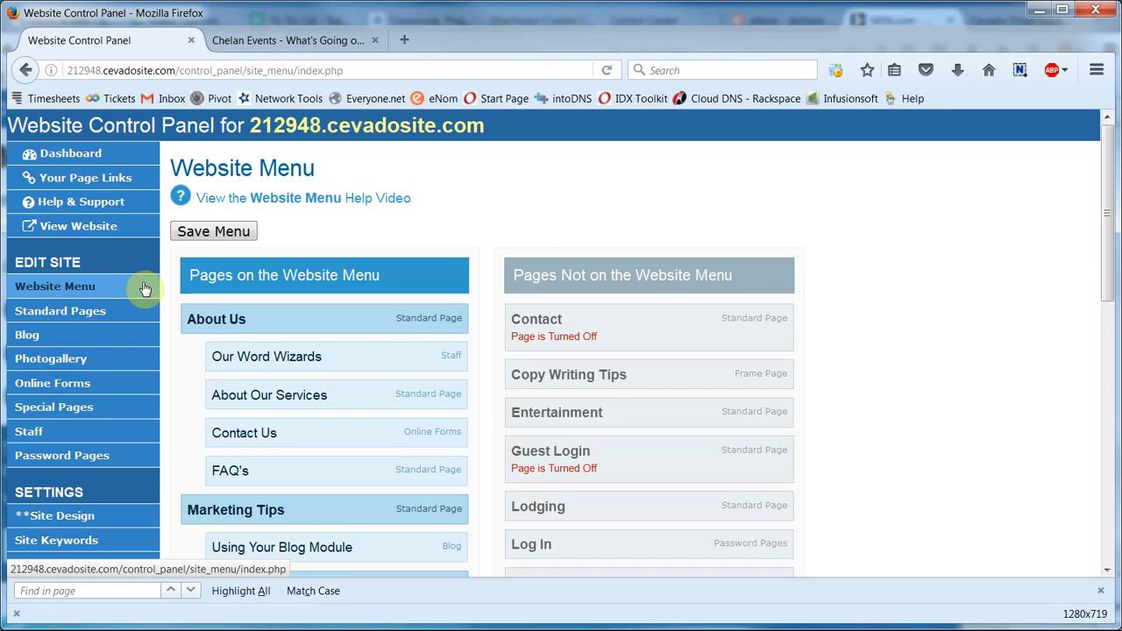
scroll(173, 349, "down", 4)
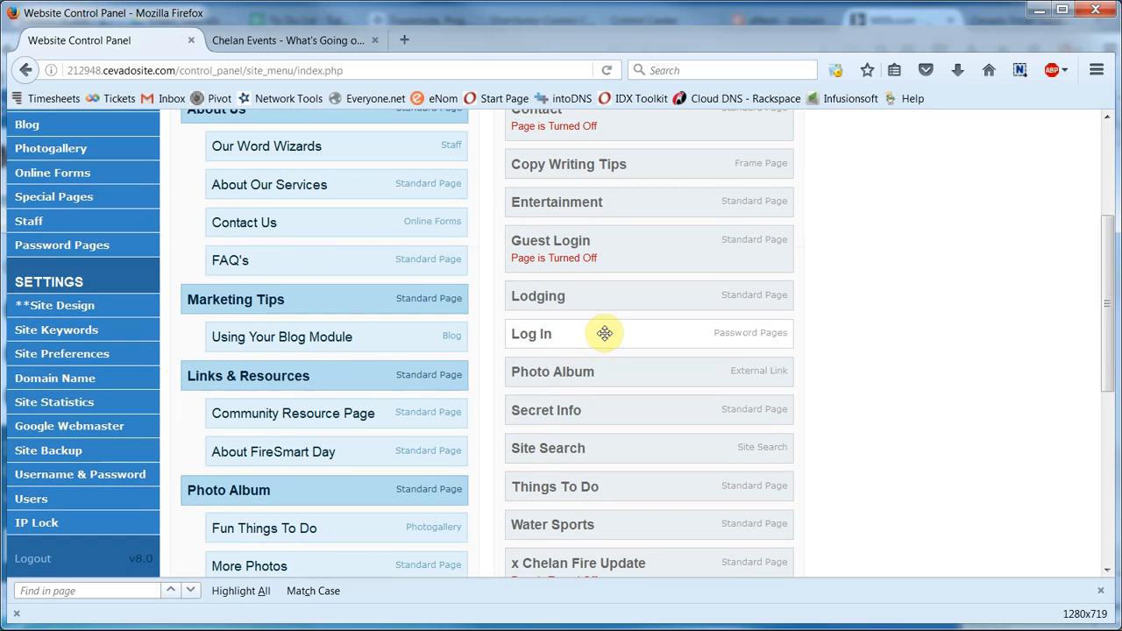
left_click_drag(605, 333, 303, 465)
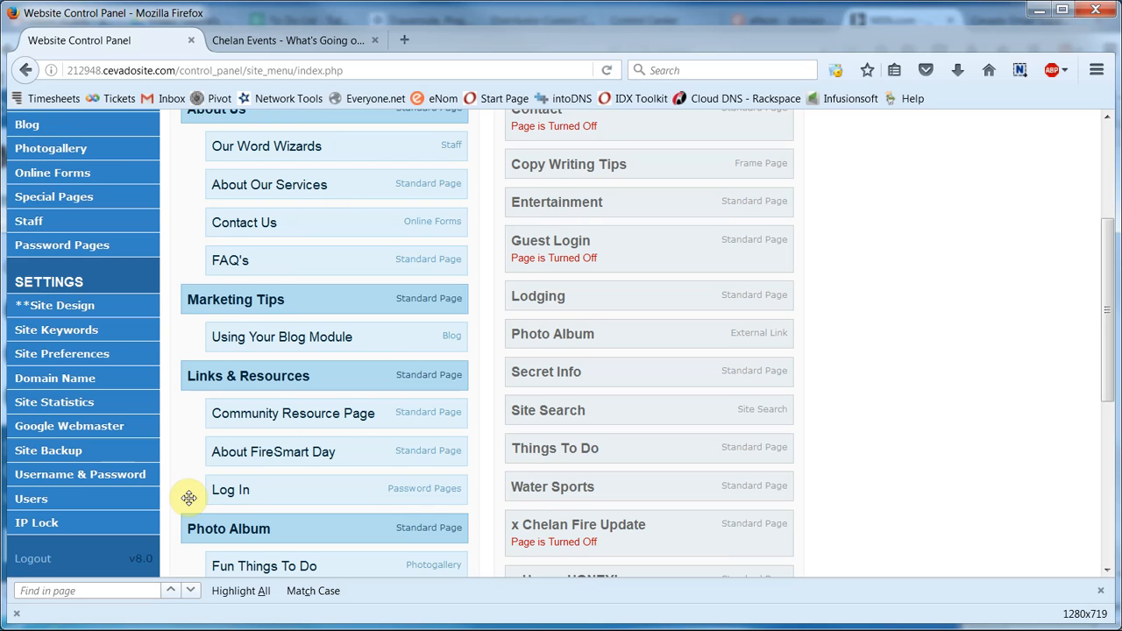
scroll(189, 498, "up", 3)
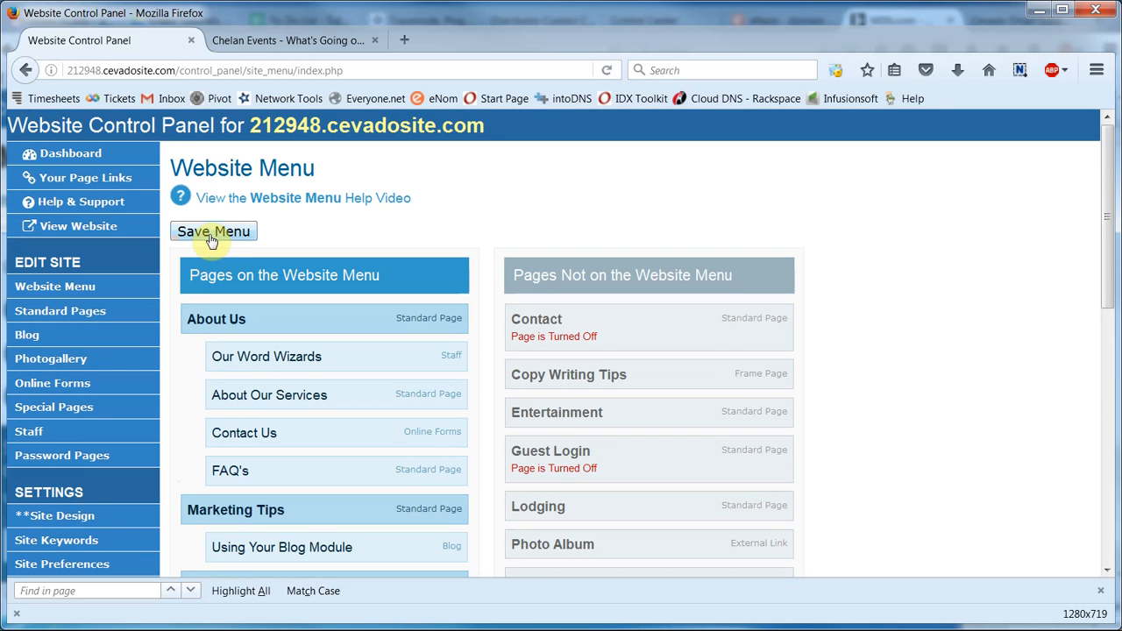
left_click(210, 238)
Step: Reload the live site and go to Links & Resources > Log In
left_click(295, 41)
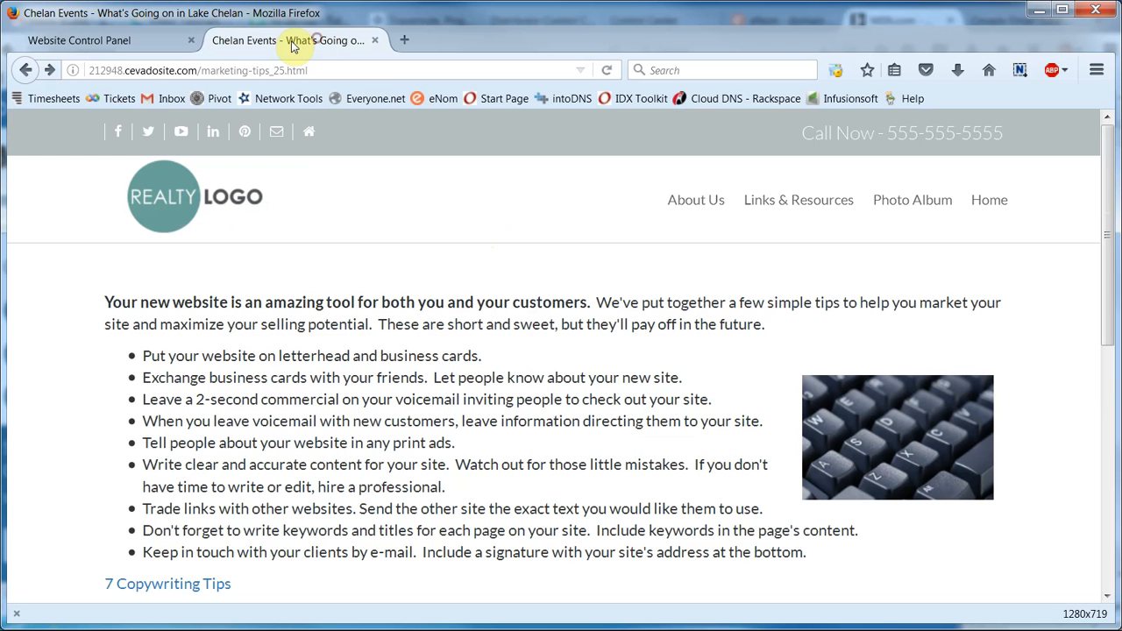
left_click(604, 70)
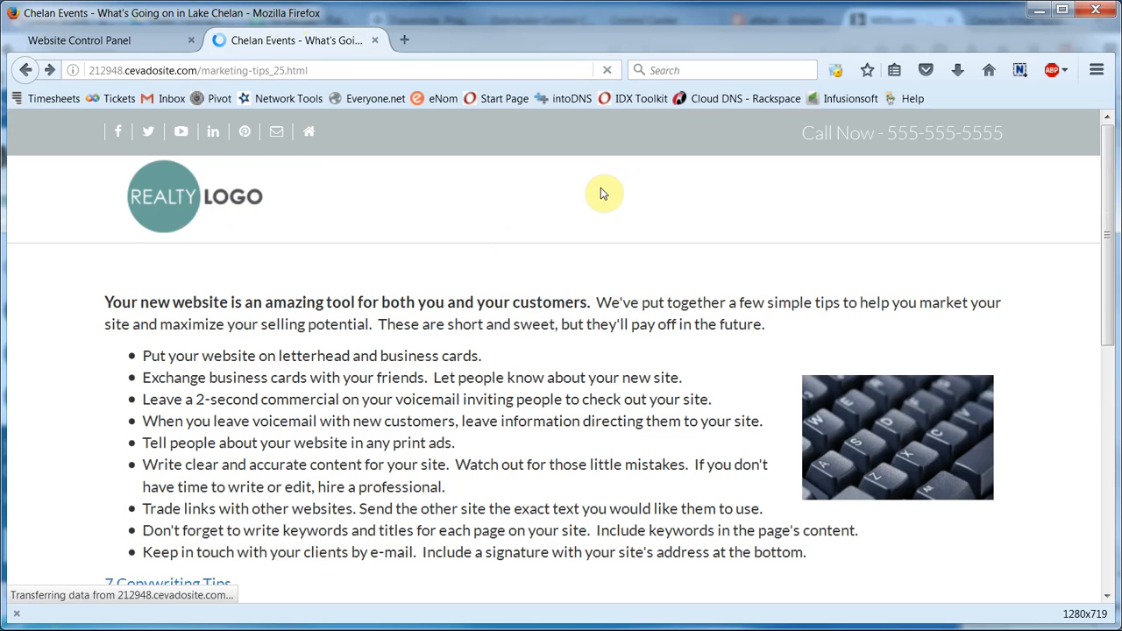
mouse_move(768, 191)
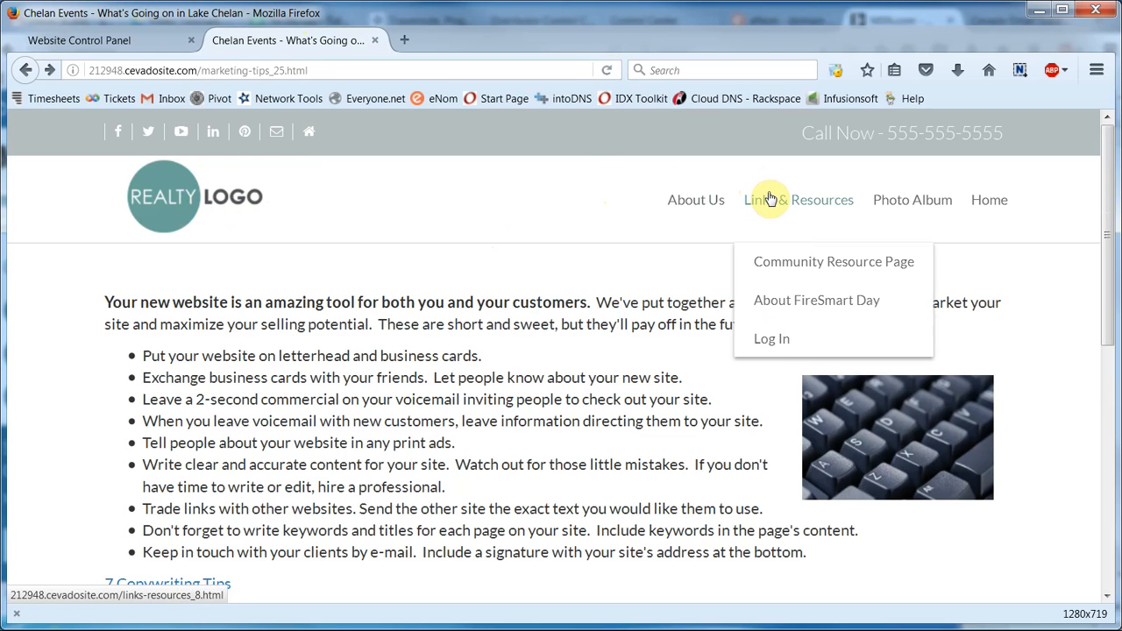
left_click(780, 340)
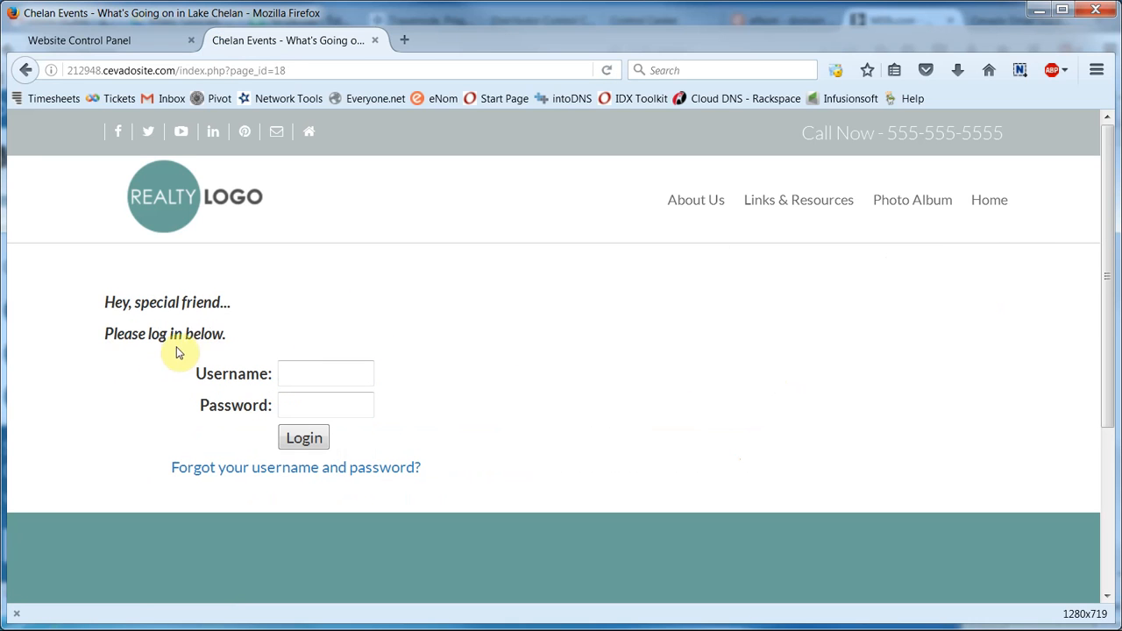
Step: Log in with the new user's username and password
left_click(298, 372)
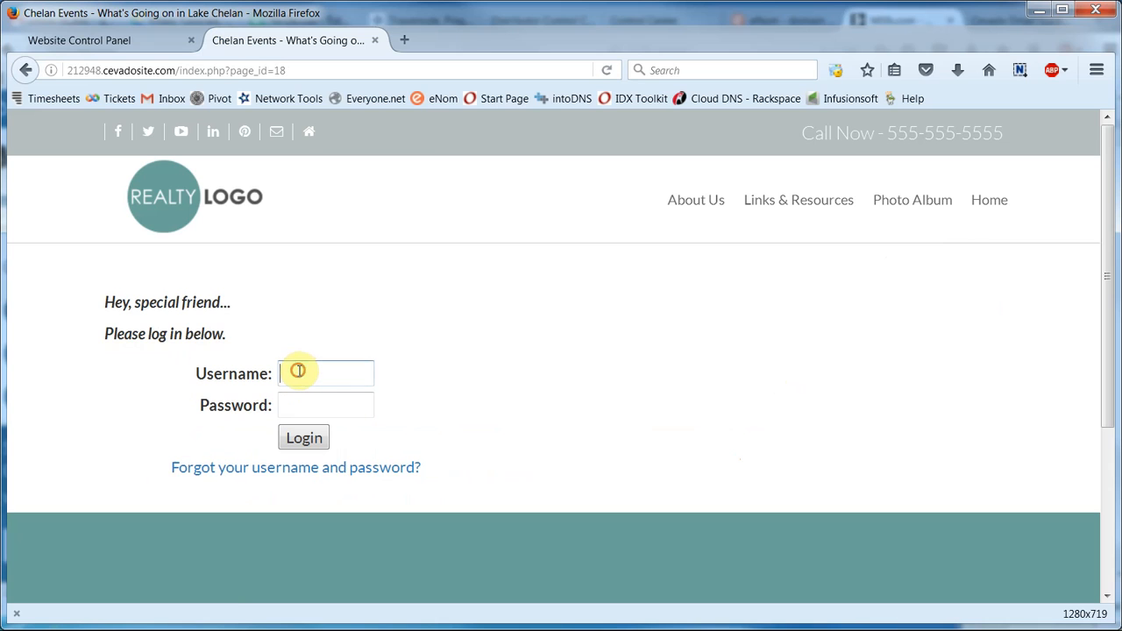
type("cevado")
key("Tab")
type("*******")
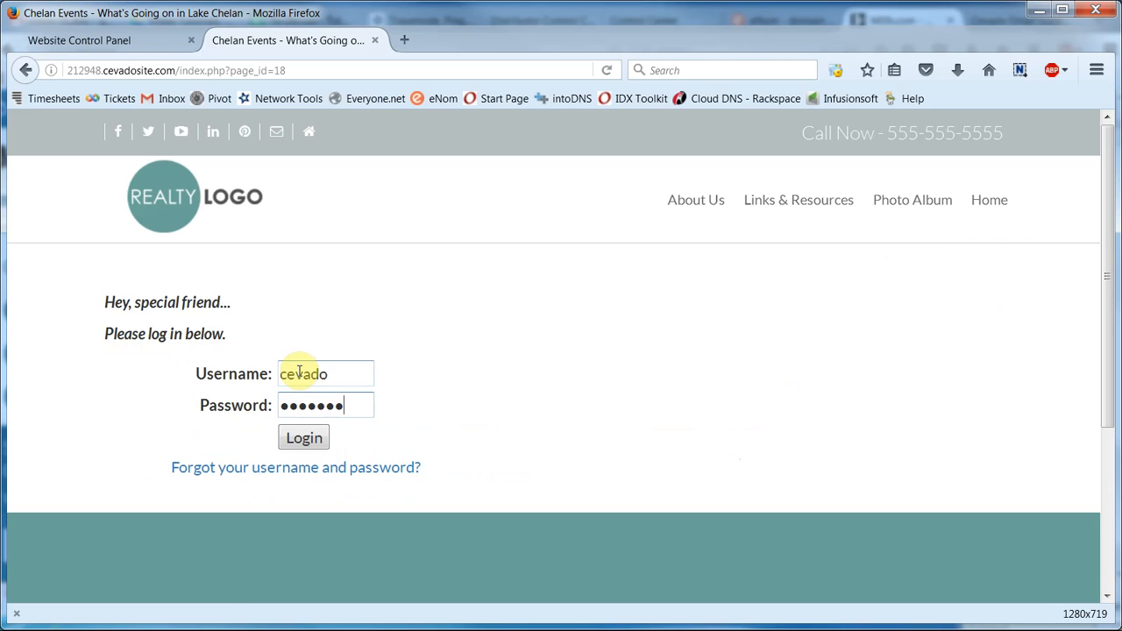
left_click(295, 438)
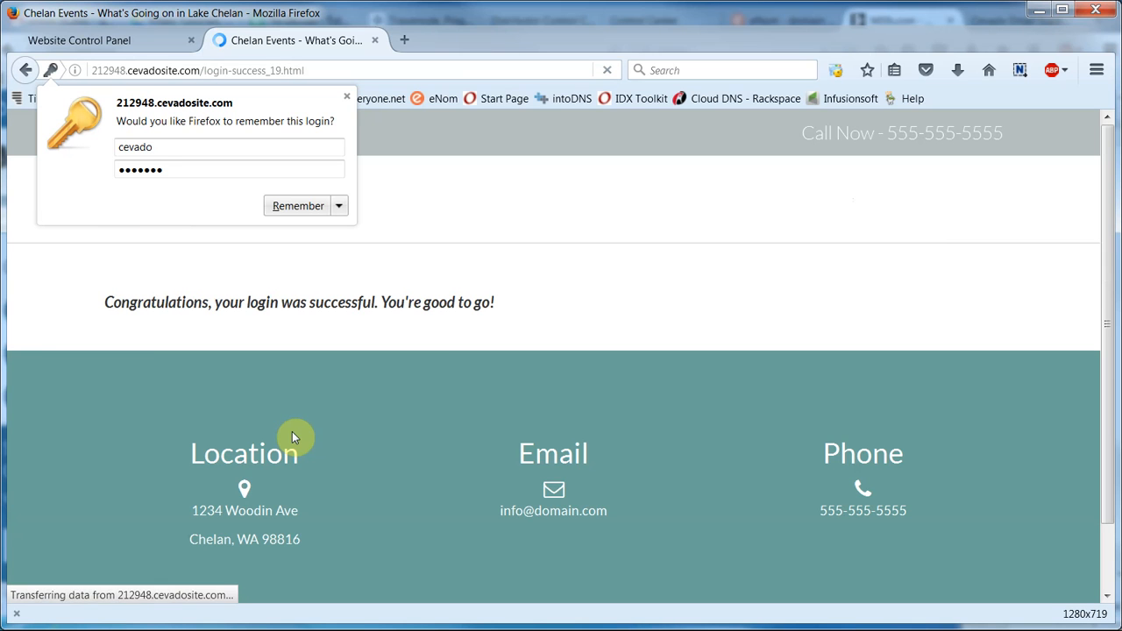
Step: Dismiss the remember-login prompt and view the protected Marketing Tips page's tips list
left_click(443, 367)
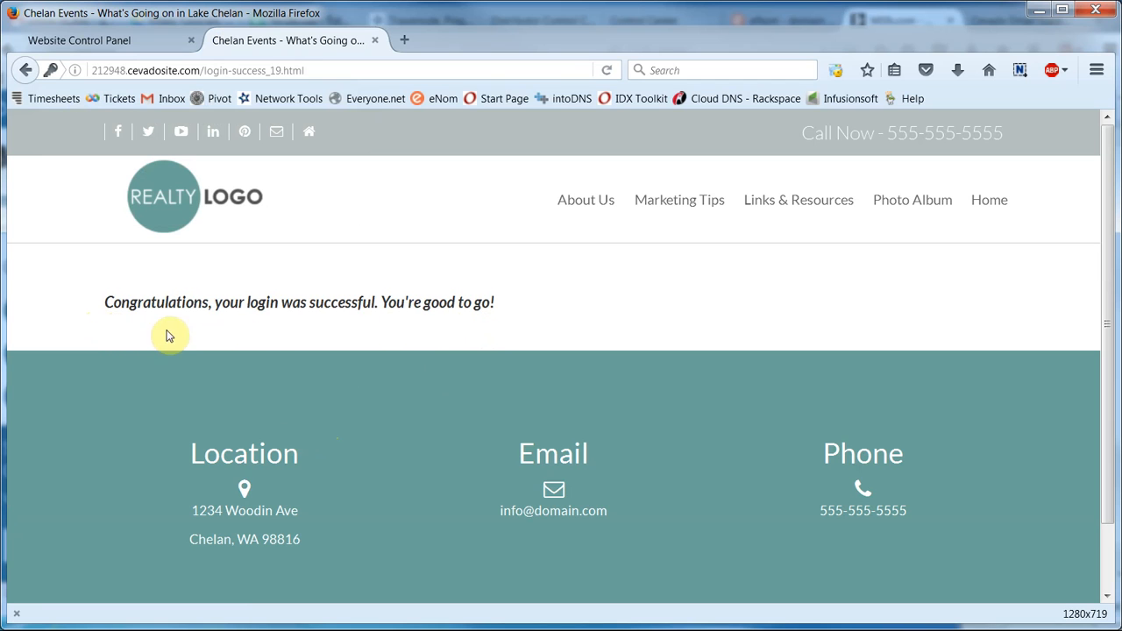
mouse_move(640, 220)
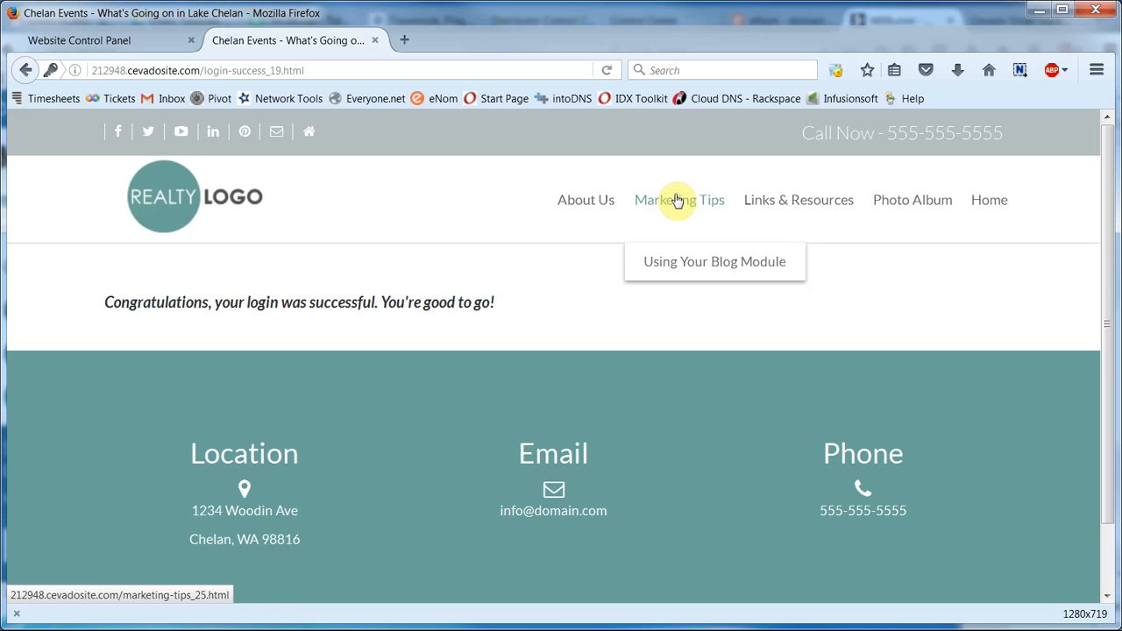
left_click(673, 204)
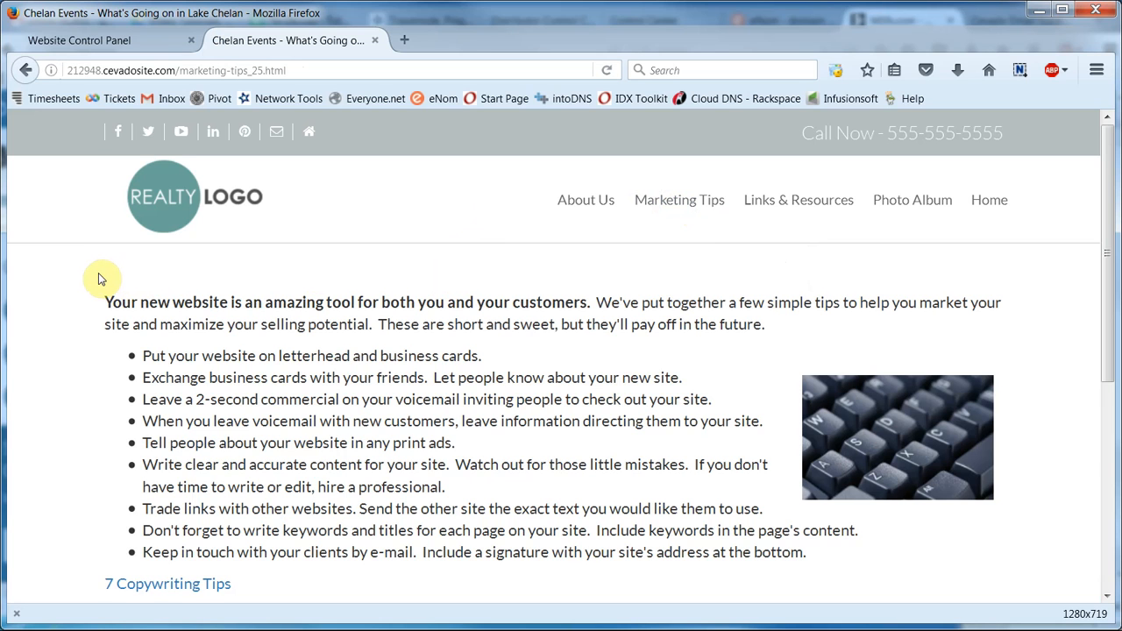
scroll(84, 333, "down", 2)
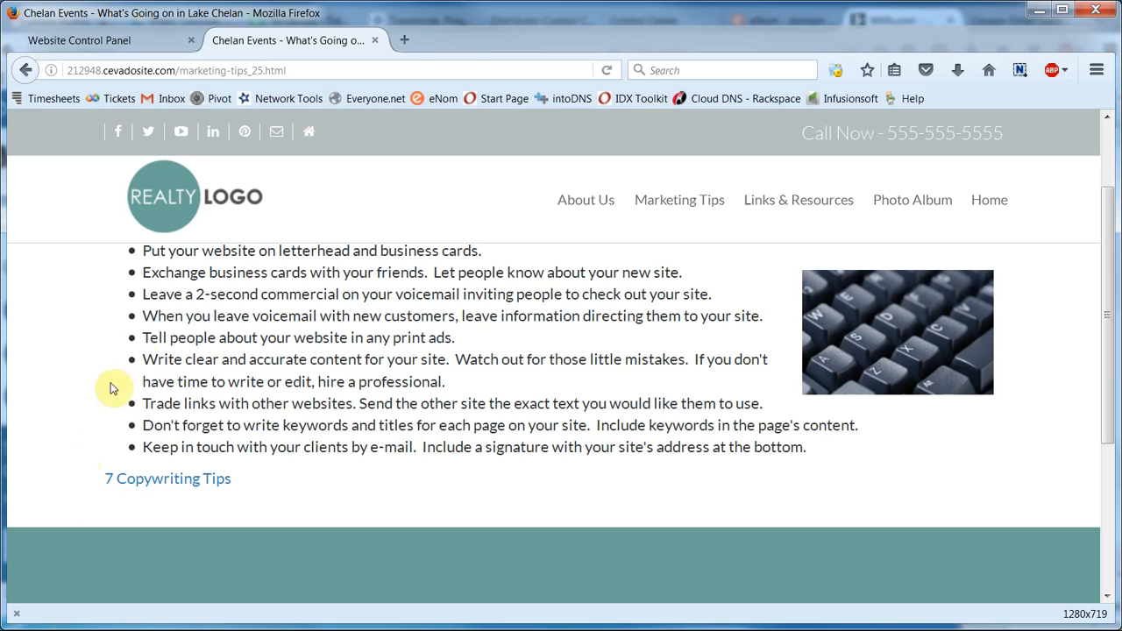
Step: Log out of the site through Links & Resources > Logout
mouse_move(788, 198)
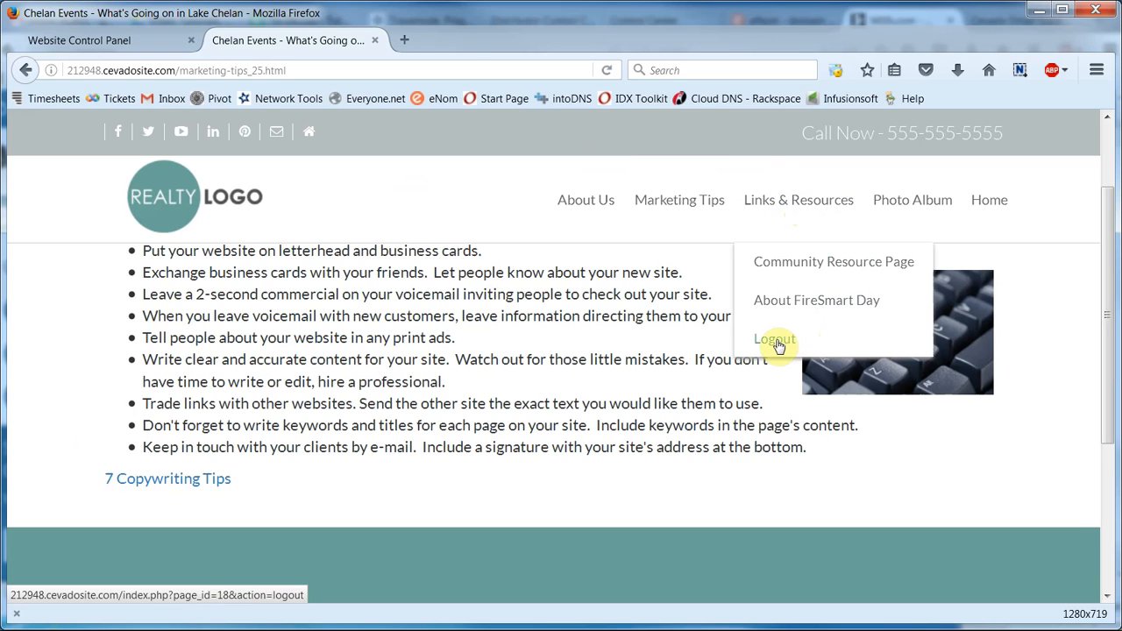
left_click(842, 344)
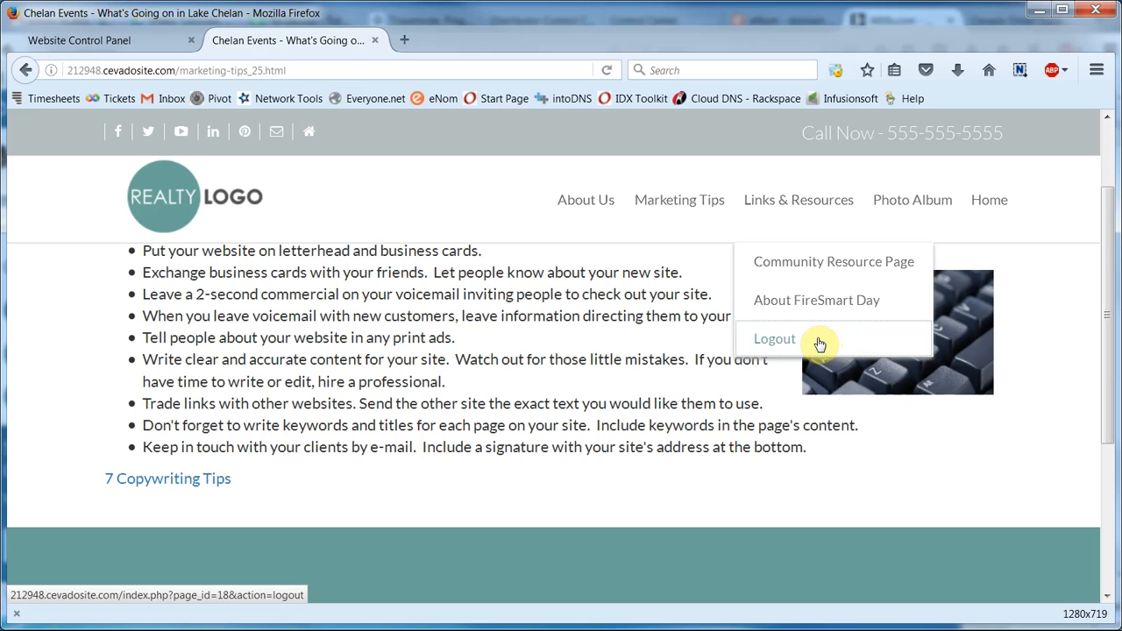
left_click(820, 344)
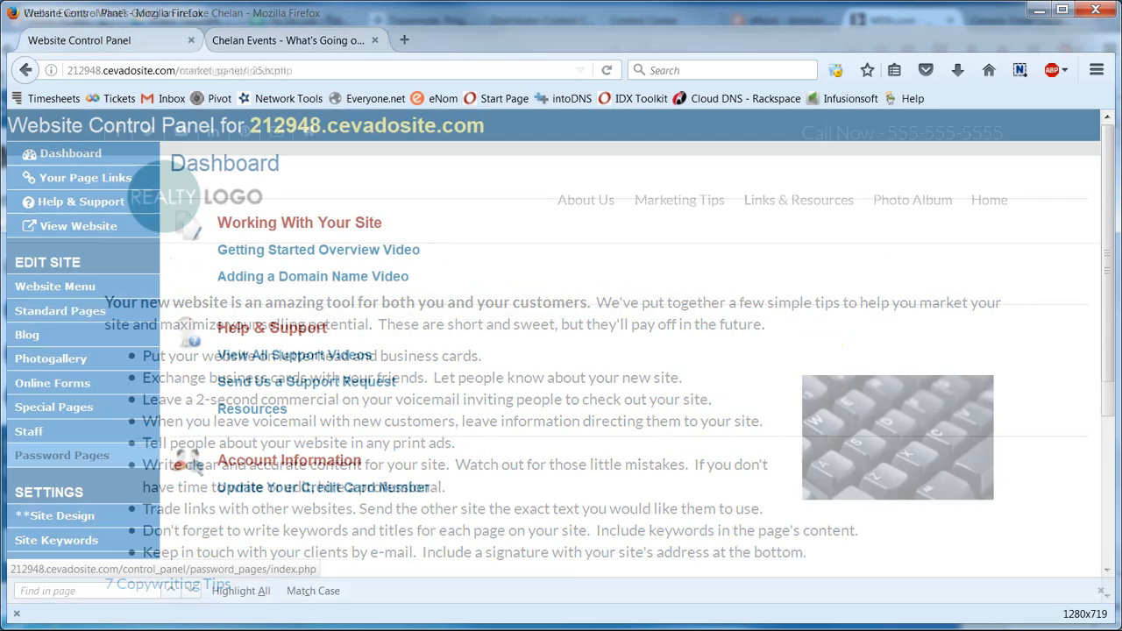
left_click(130, 462)
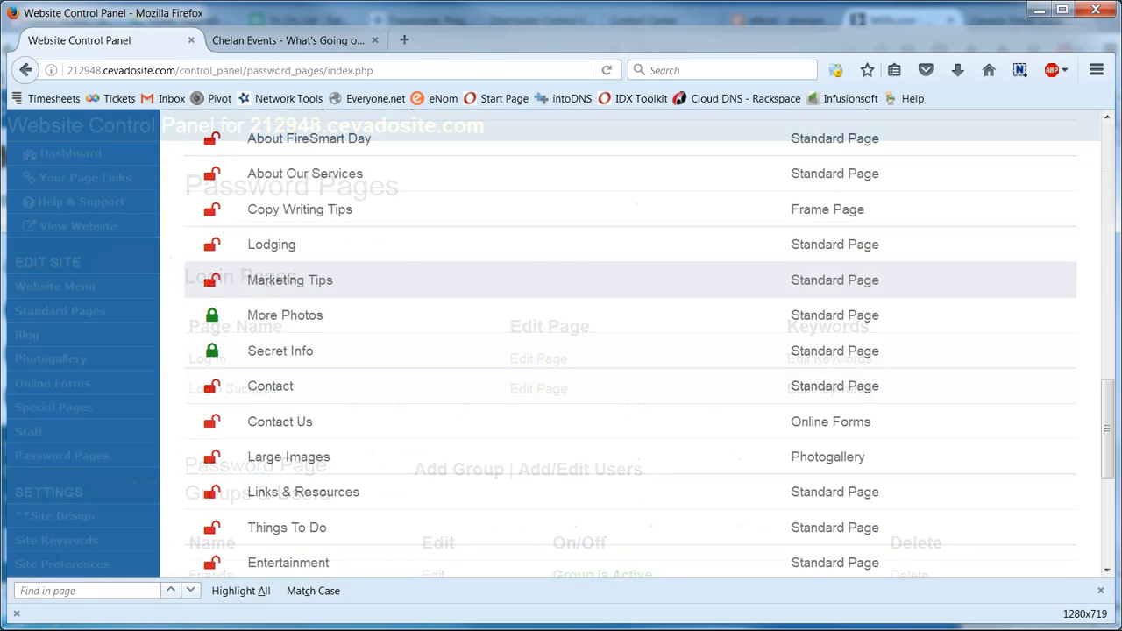
left_click(214, 281)
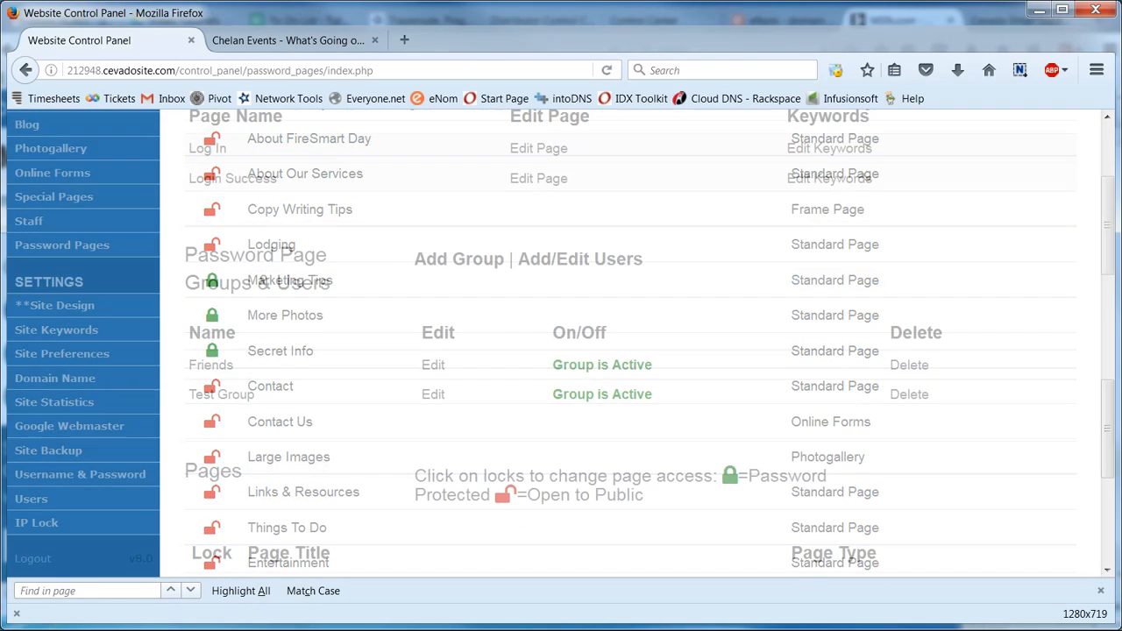
left_click(455, 264)
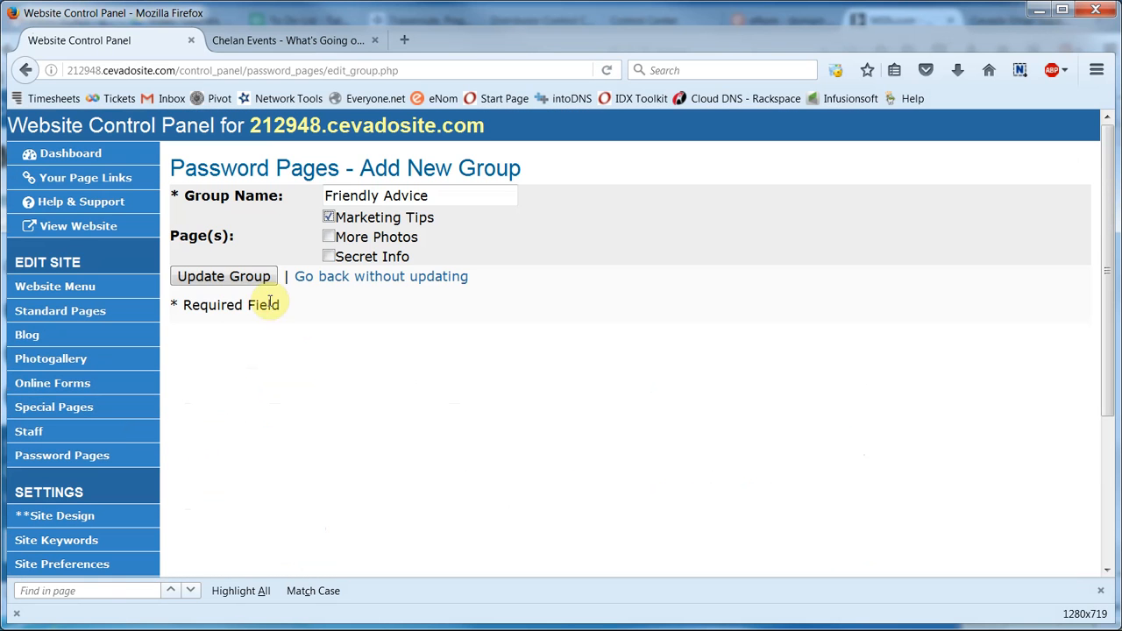
left_click(243, 277)
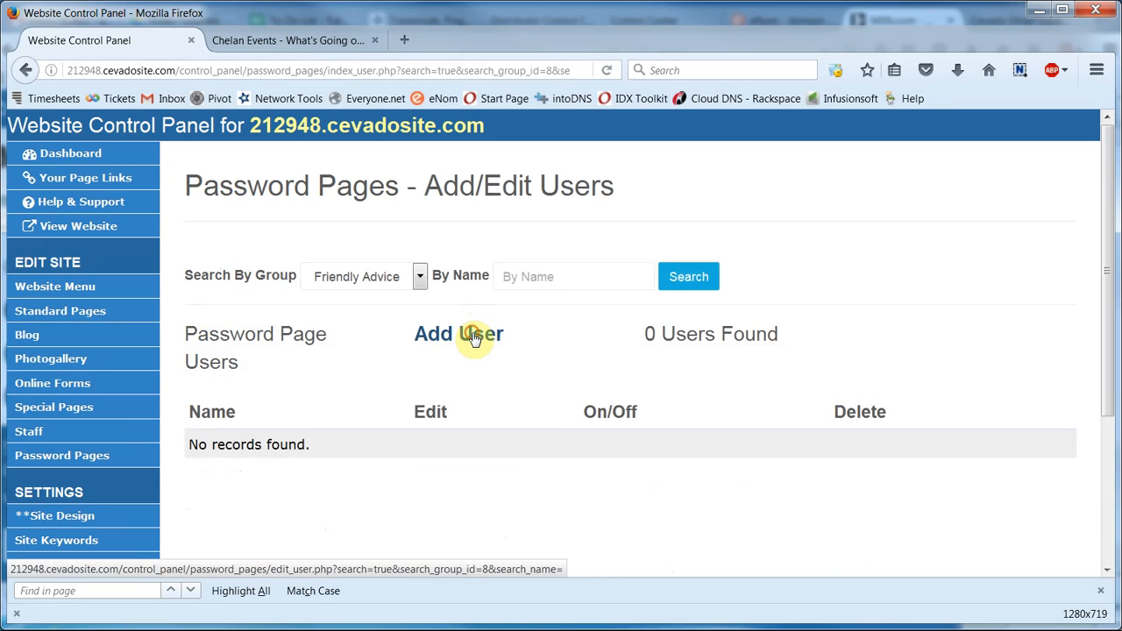
left_click(474, 338)
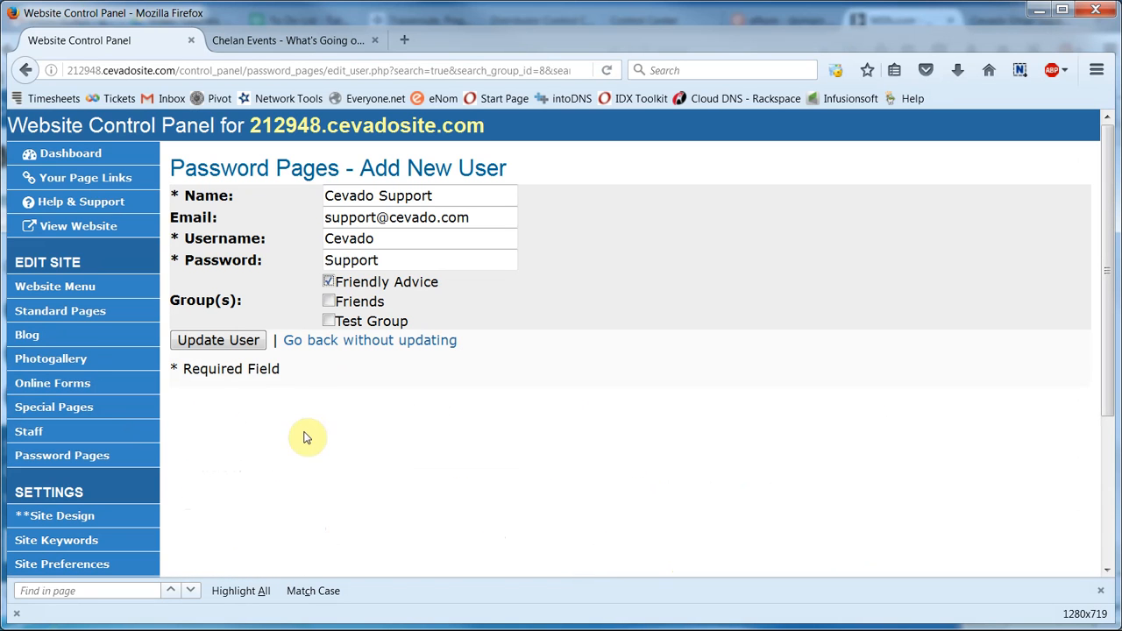
left_click(216, 342)
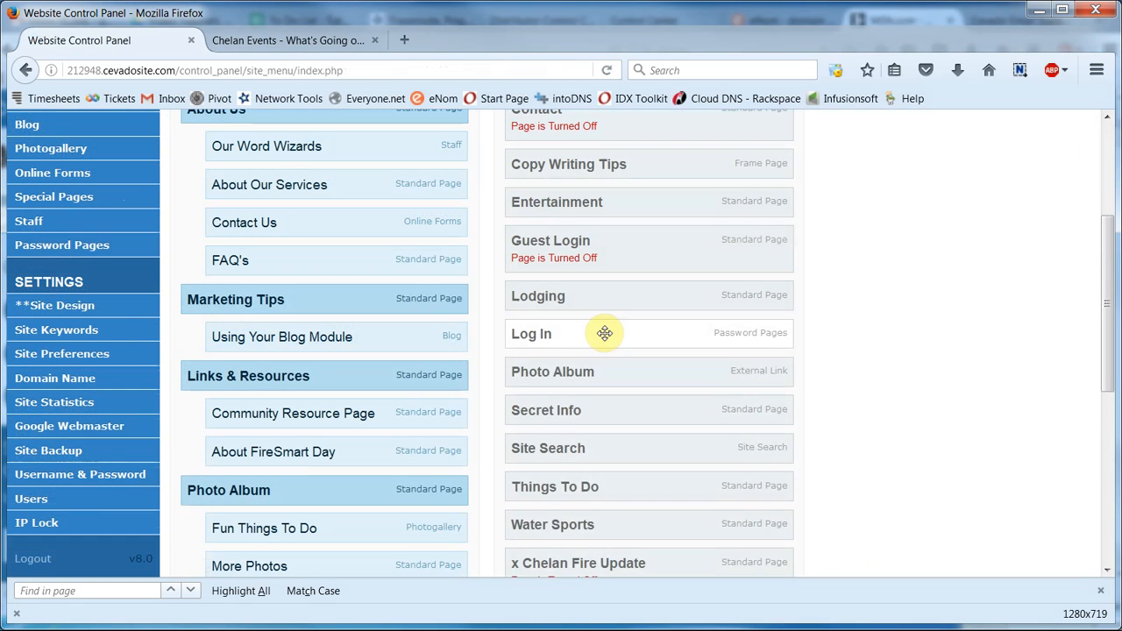
left_click_drag(605, 333, 303, 493)
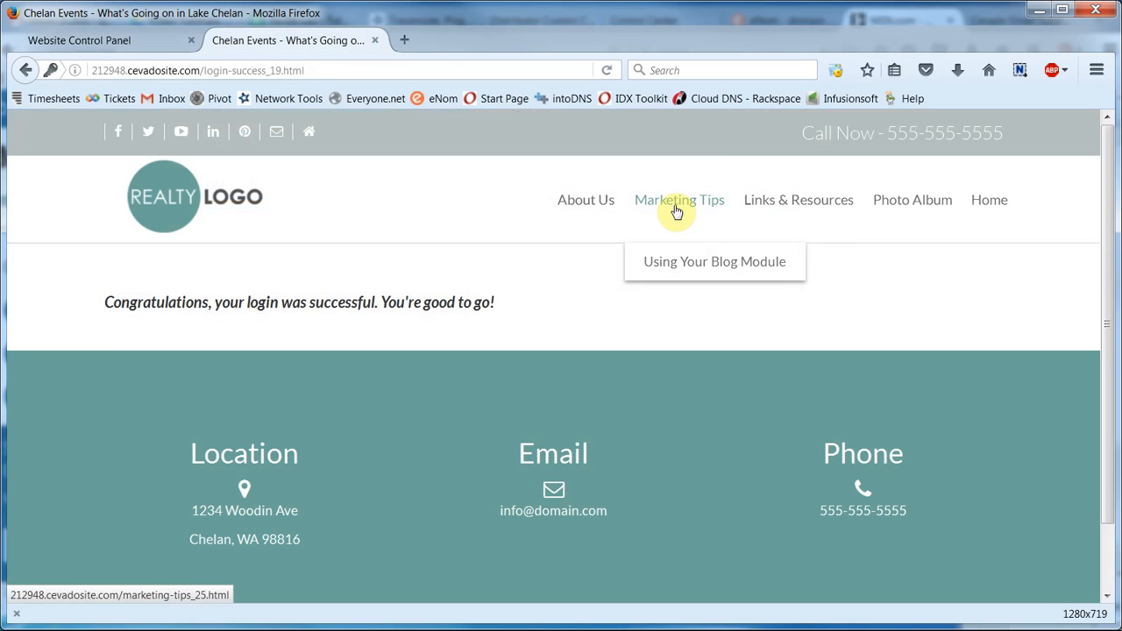
left_click(676, 211)
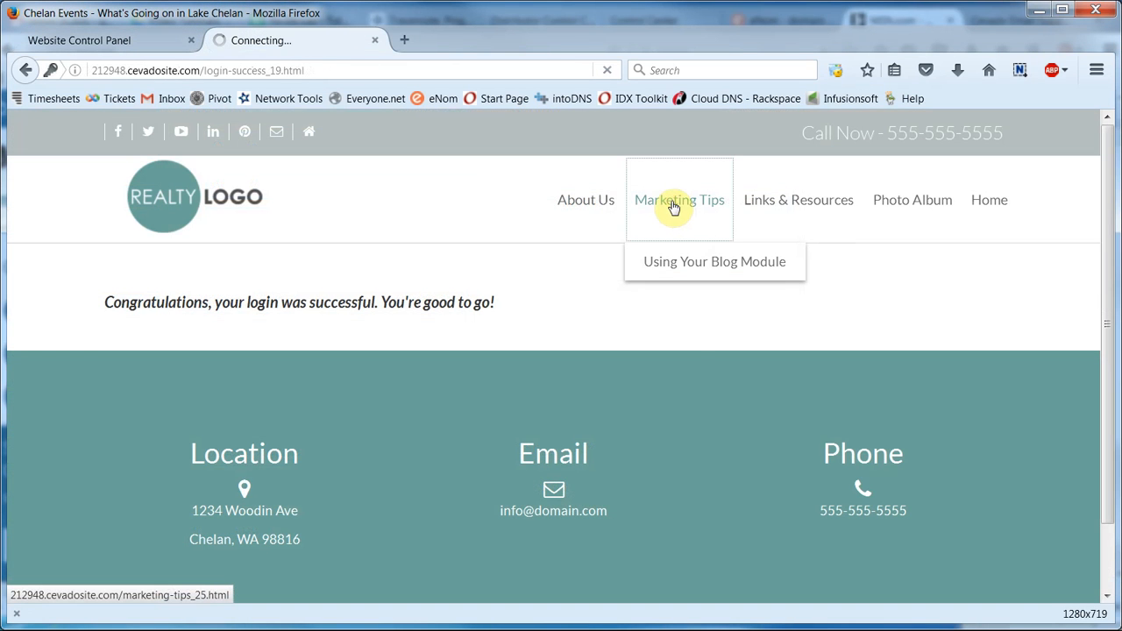